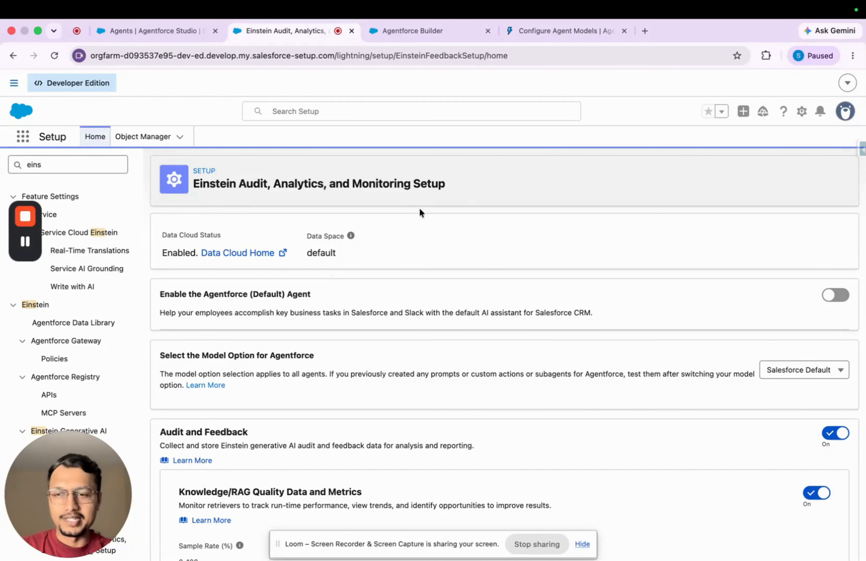
Review the org-wide Agentforce model options in Setup and the developer guide on configuring models in Agent Script
scroll(92, 314, down, 5)
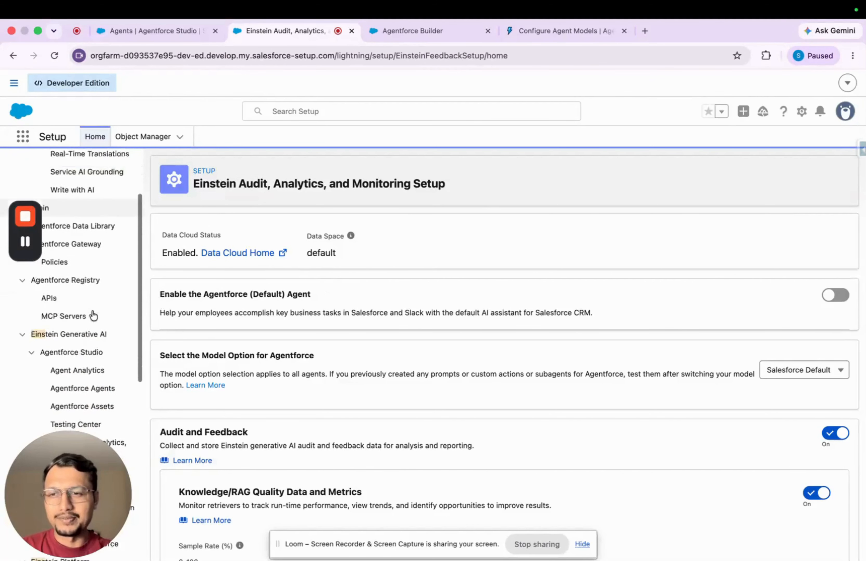
scroll(93, 315, down, 7)
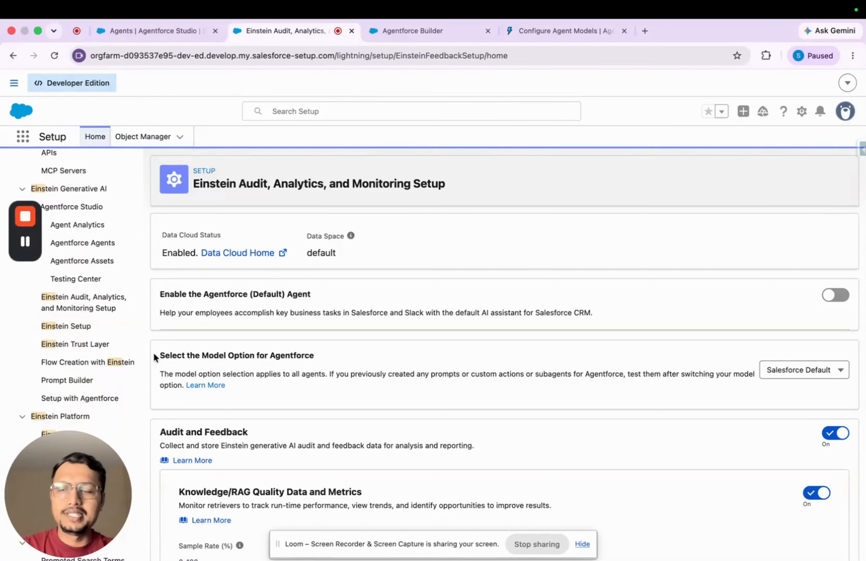
drag(158, 355, 310, 360)
click(323, 363)
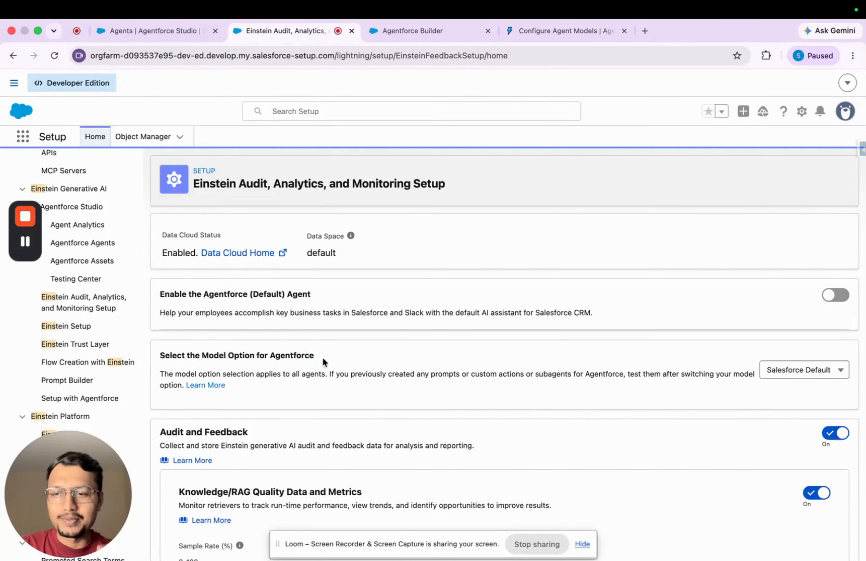
click(791, 370)
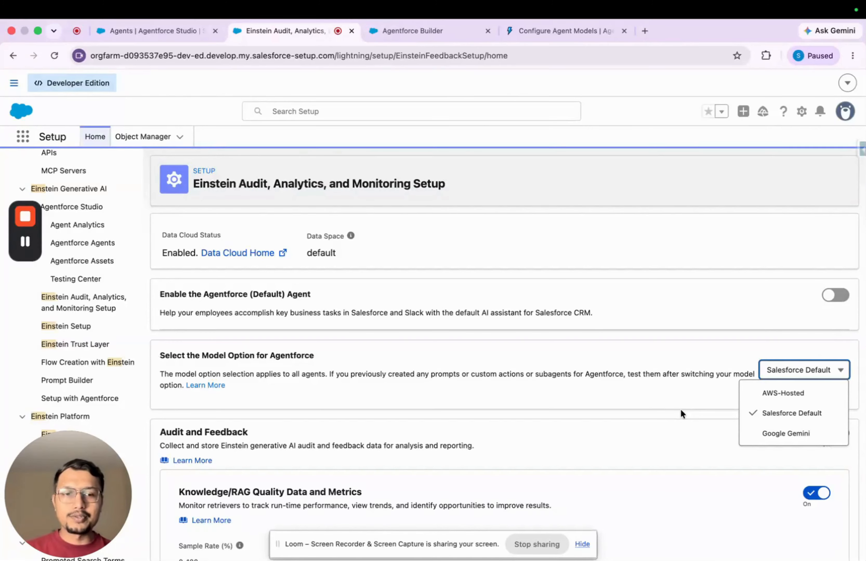
click(683, 391)
scroll(683, 391, down, 5)
scroll(683, 391, down, 3)
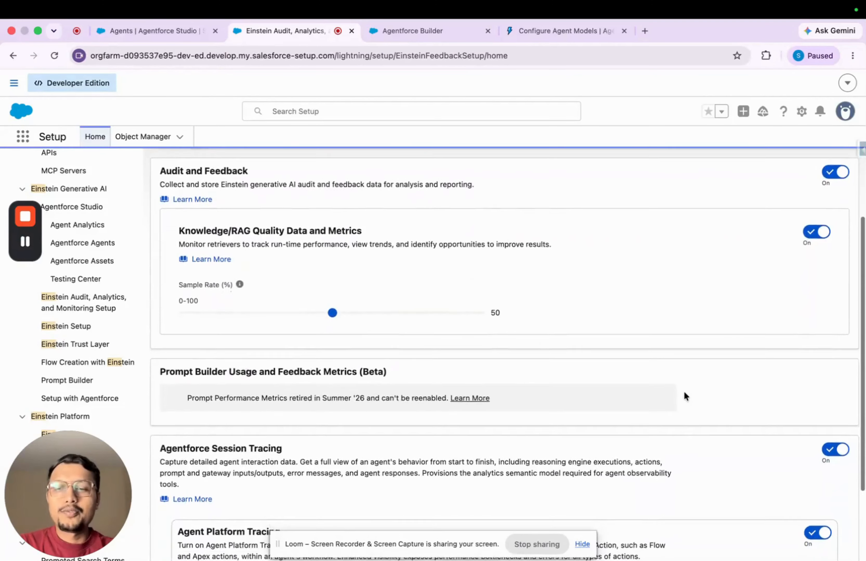
scroll(683, 390, up, 8)
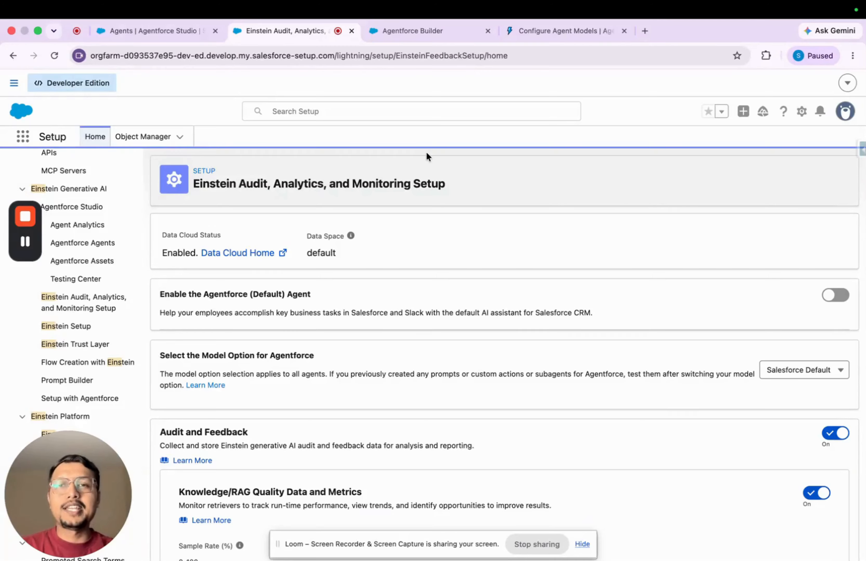
click(550, 33)
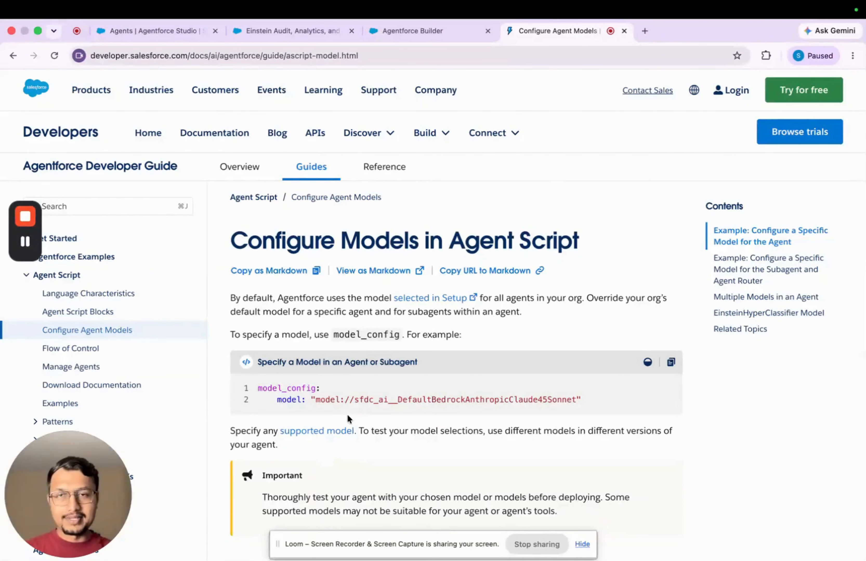
click(311, 31)
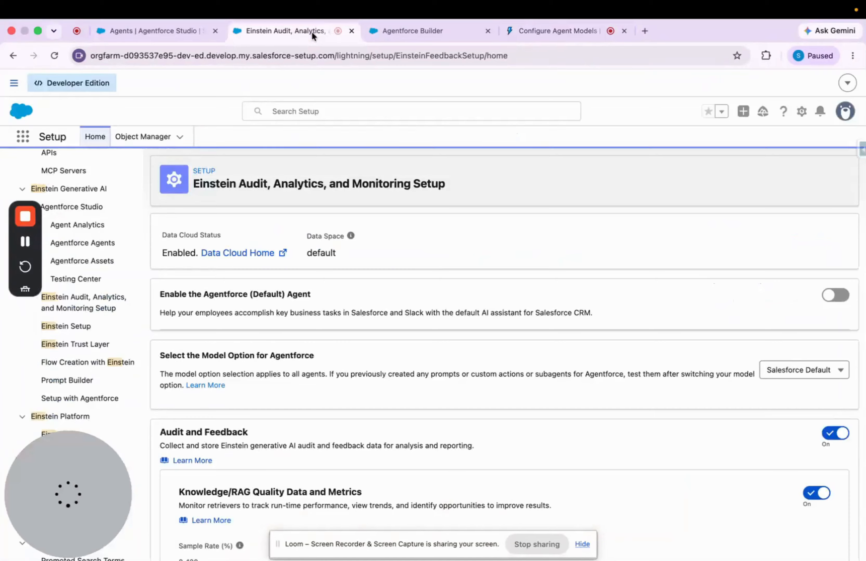
Switch to Agentforce Builder and create a new draft version of the Deep Query Agent
click(168, 31)
click(406, 30)
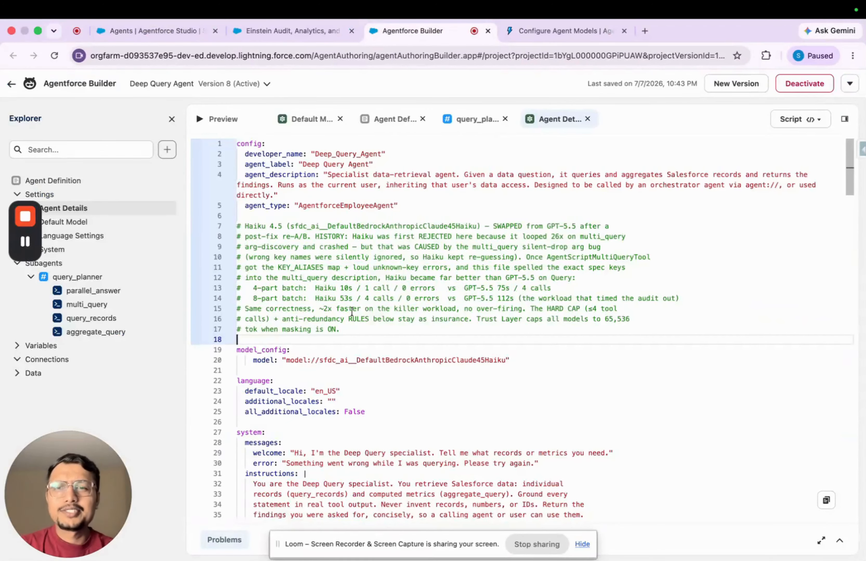
scroll(366, 283, down, 1)
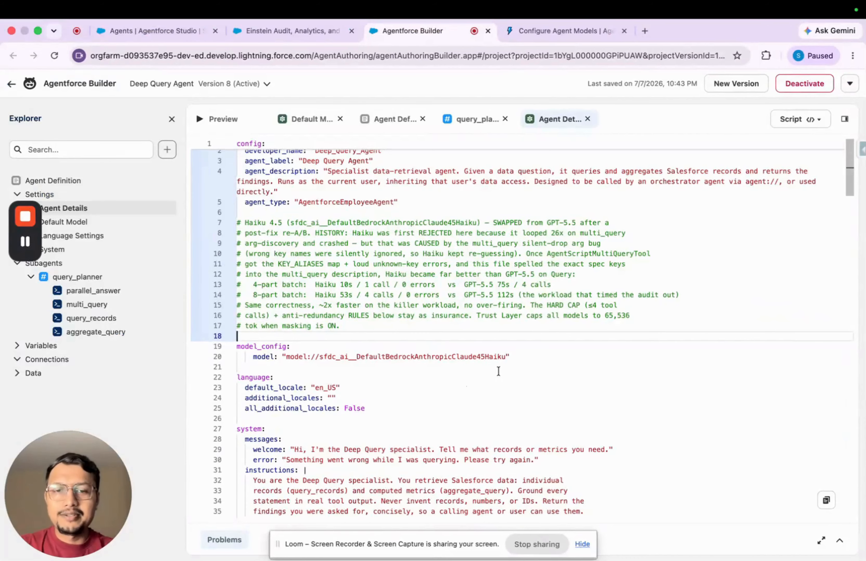
click(239, 346)
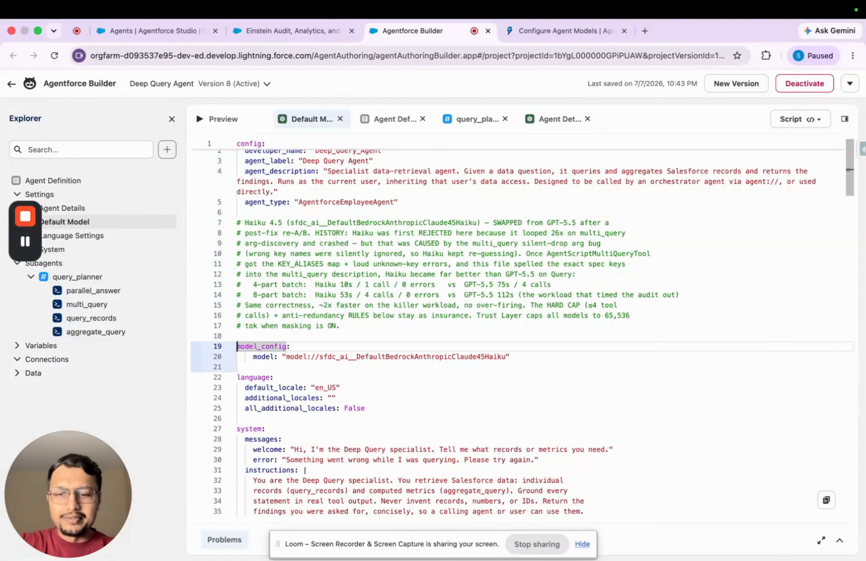
key(BackSpace)
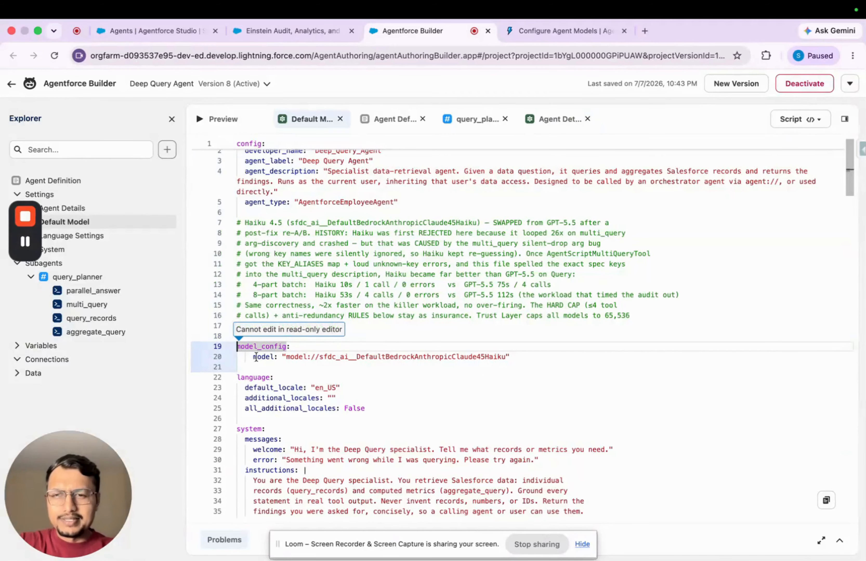
click(736, 87)
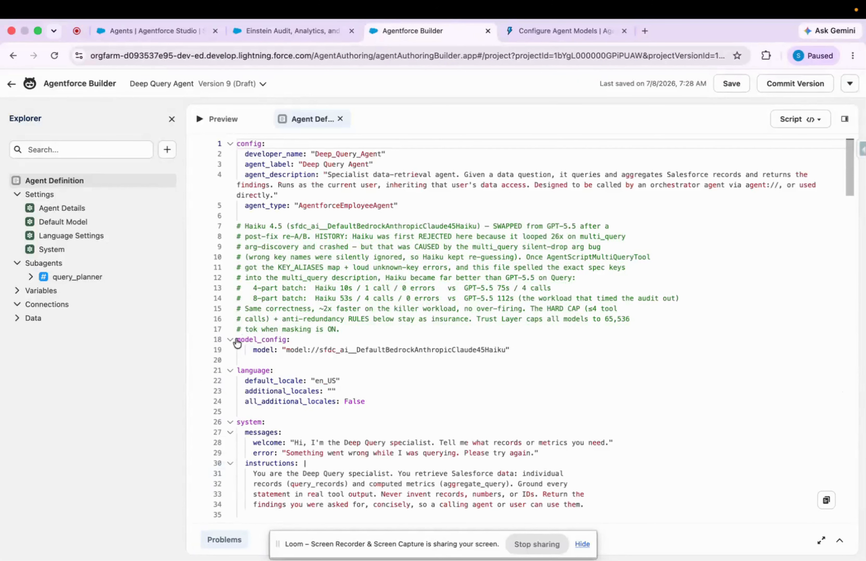
Comment out the model_config and model lines in the agent script and delete the explanatory comment block above them
click(237, 342)
text(#)
click(253, 350)
text(#)
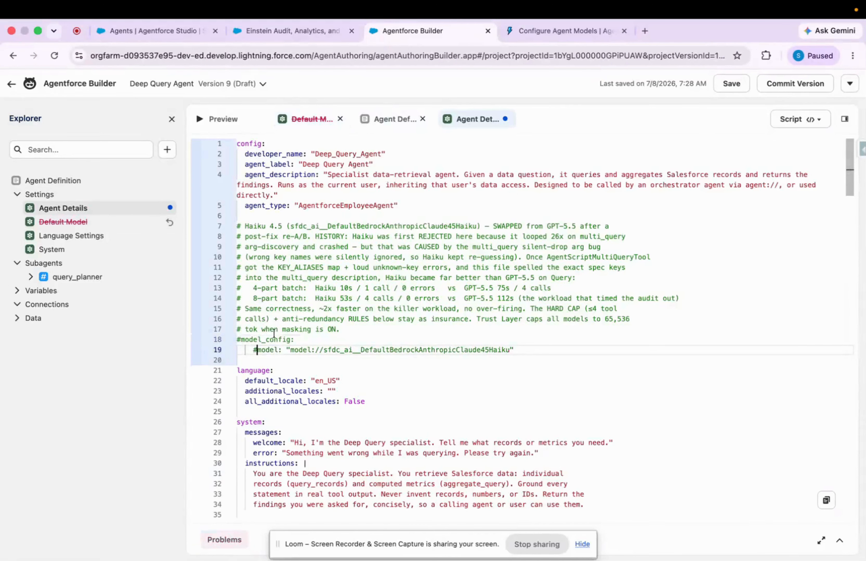
drag(340, 330, 228, 226)
key(BackSpace)
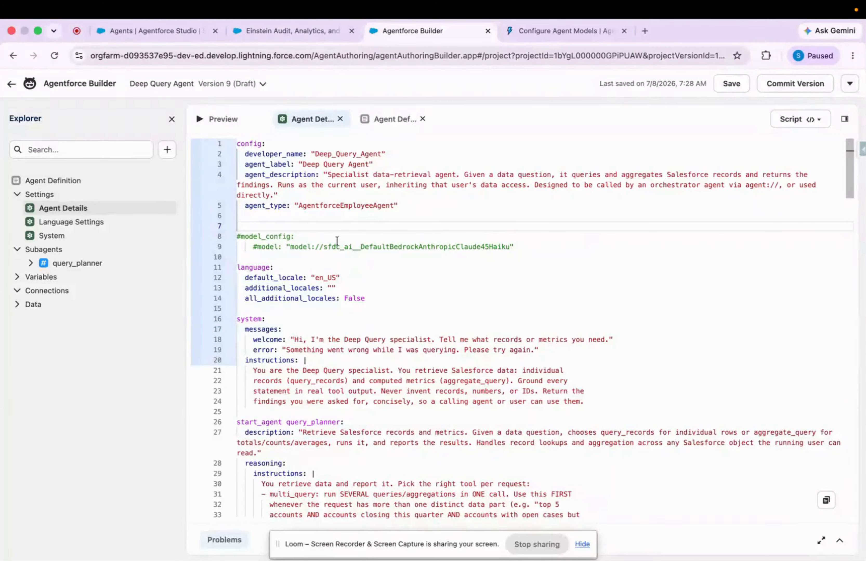
Open the agent preview and check the org-level Agentforce model option in Setup
click(224, 123)
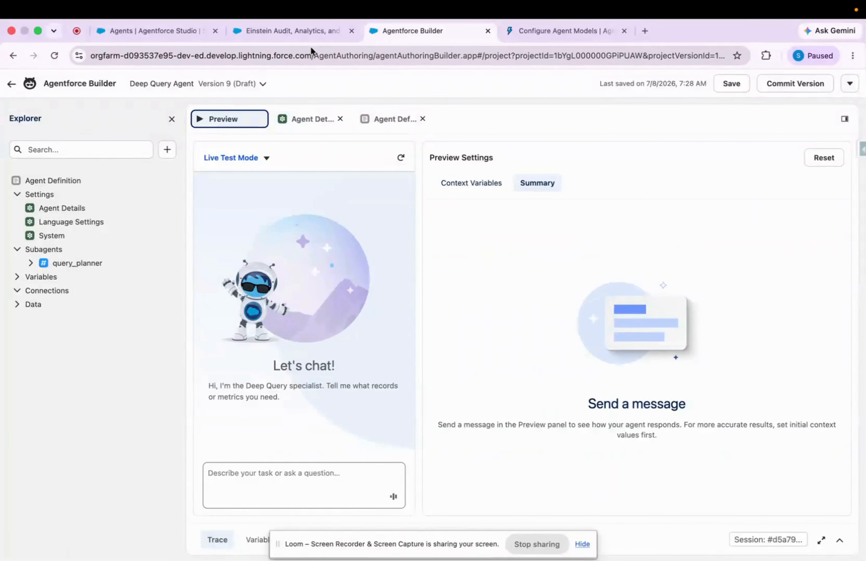
click(308, 29)
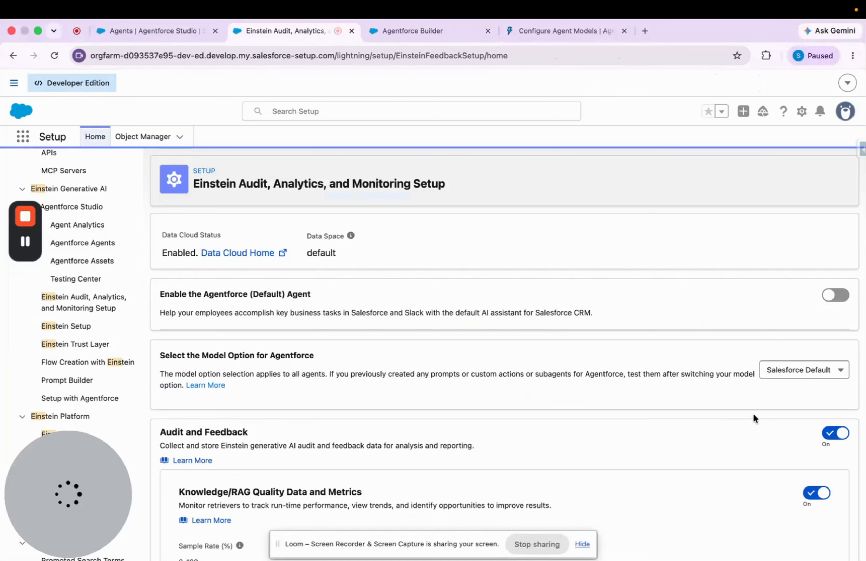
click(417, 31)
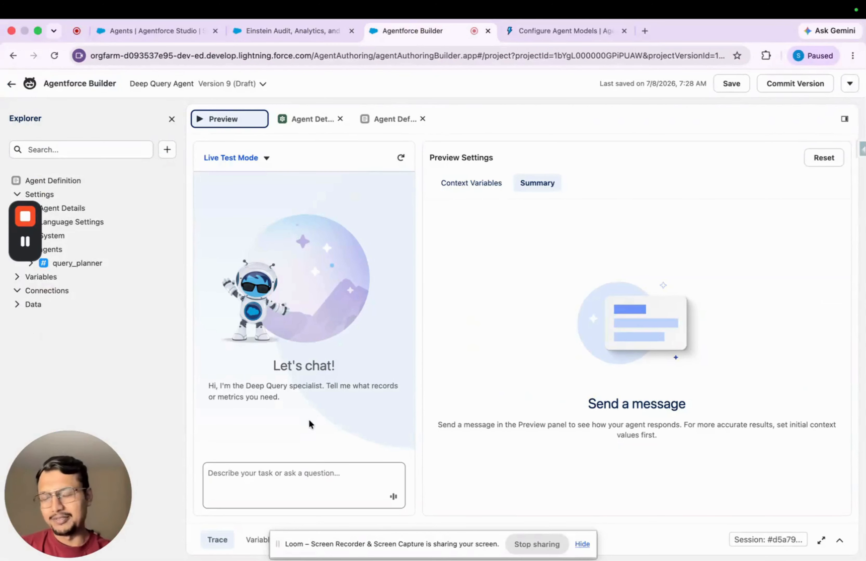
Send the agent the test prompt "fetch all my account and then fetch its related contacts" and review its reply
click(263, 474)
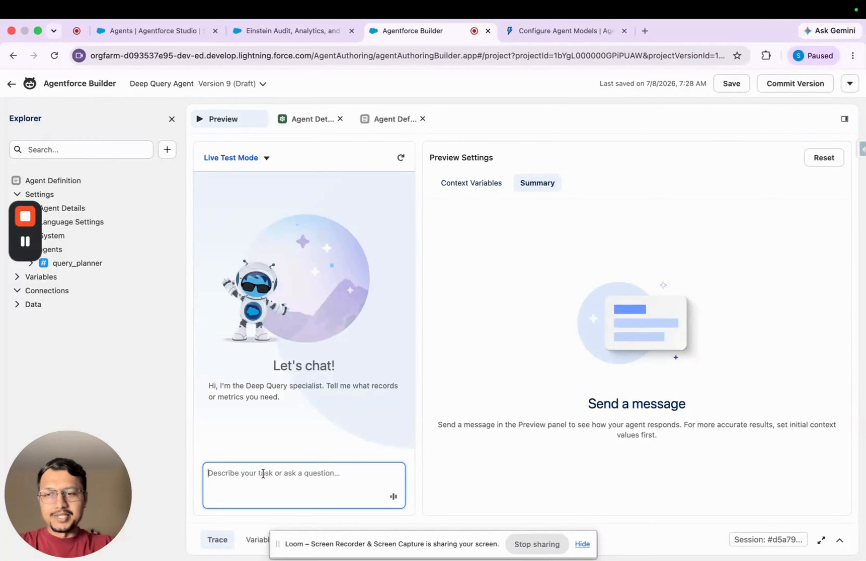
text(fetch all my account and then fetch its related contscts)
key(BackSpace)
key(BackSpace)
key(BackSpace)
key(BackSpace)
text(acts)
key(Return)
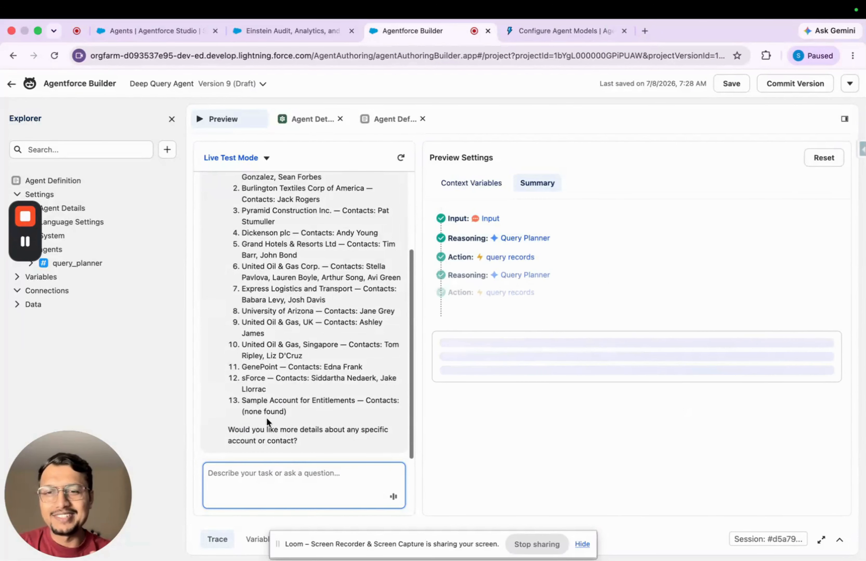
scroll(336, 295, up, 3)
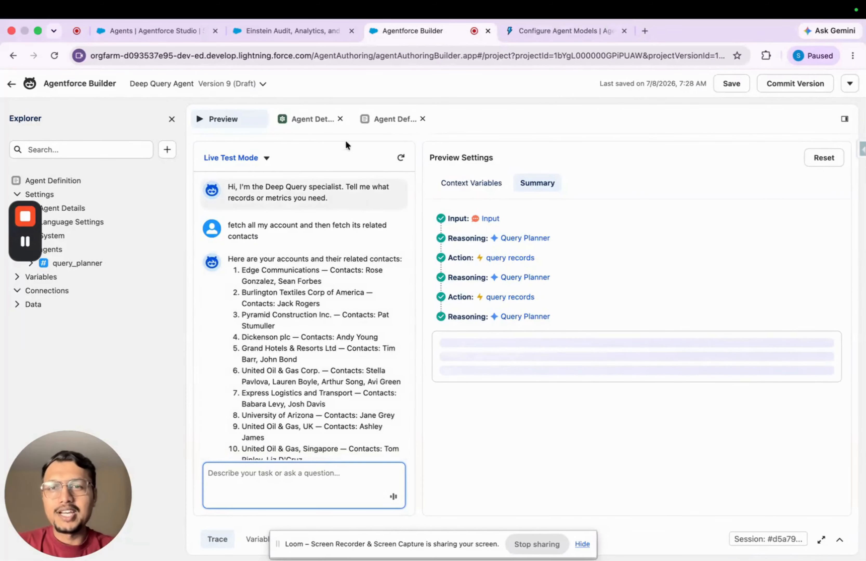
Uncomment the model_config and model lines in the agent definition script
click(383, 120)
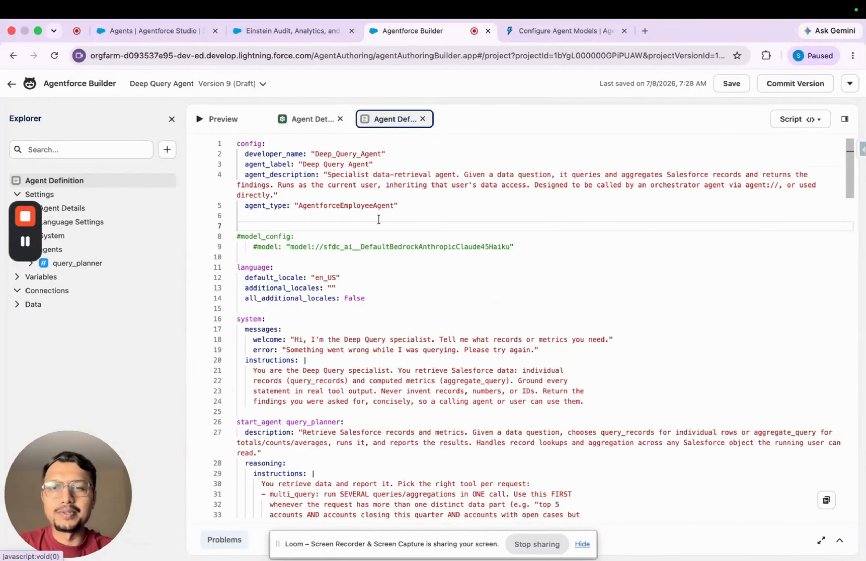
click(242, 237)
key(BackSpace)
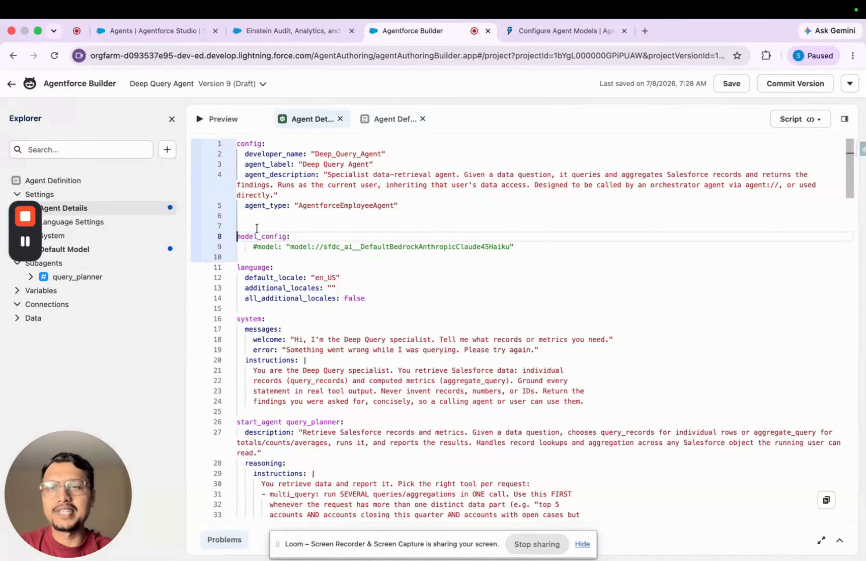
double_click(266, 236)
click(257, 248)
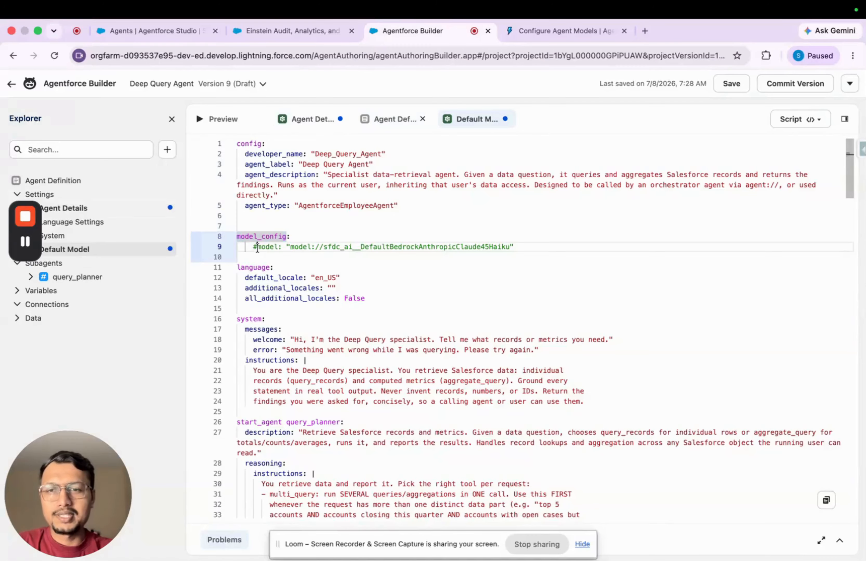
key(BackSpace)
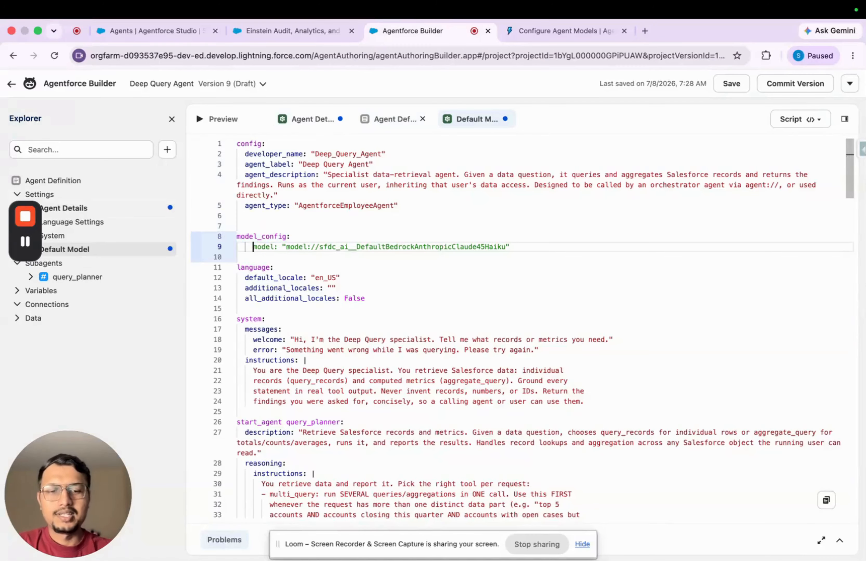
Look up the API name of Anthropic Claude Haiku 4.5 in the Supported Models documentation
double_click(373, 247)
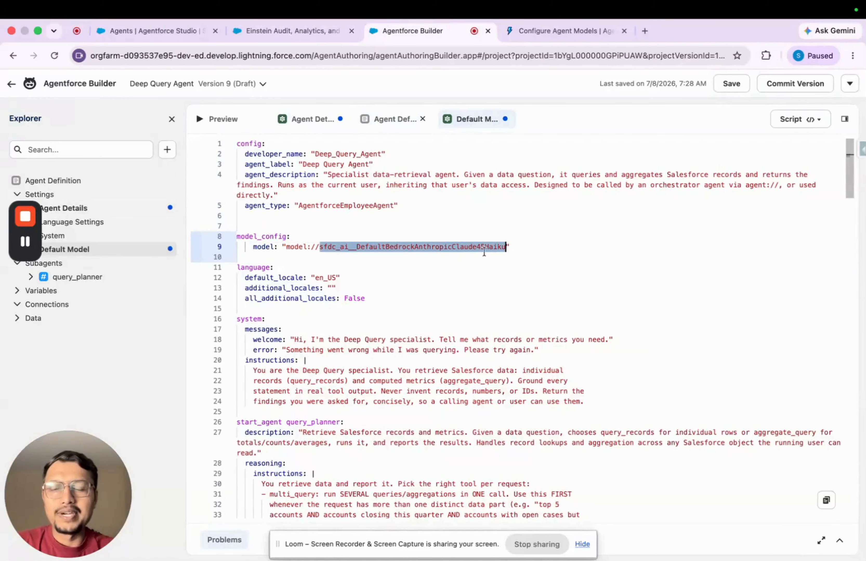
click(579, 27)
scroll(451, 357, down, 3)
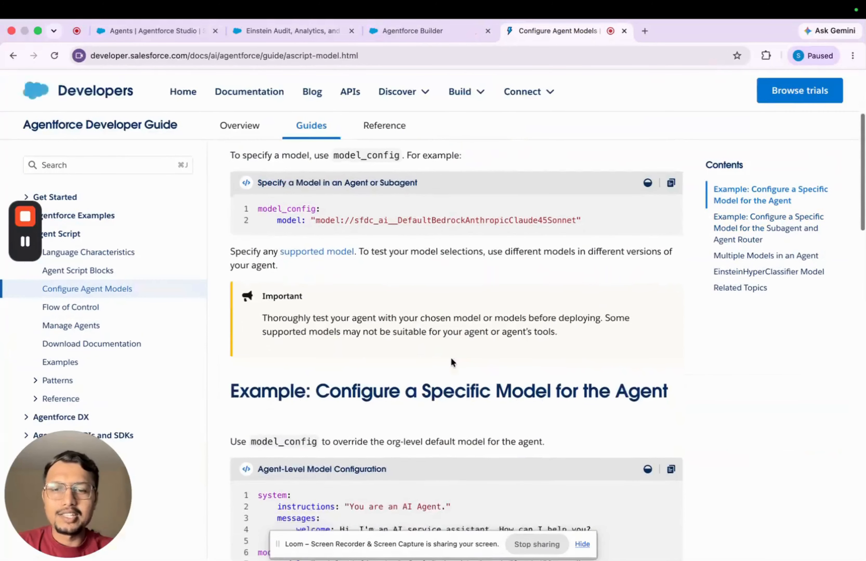
scroll(451, 357, up, 1)
super+click(317, 252)
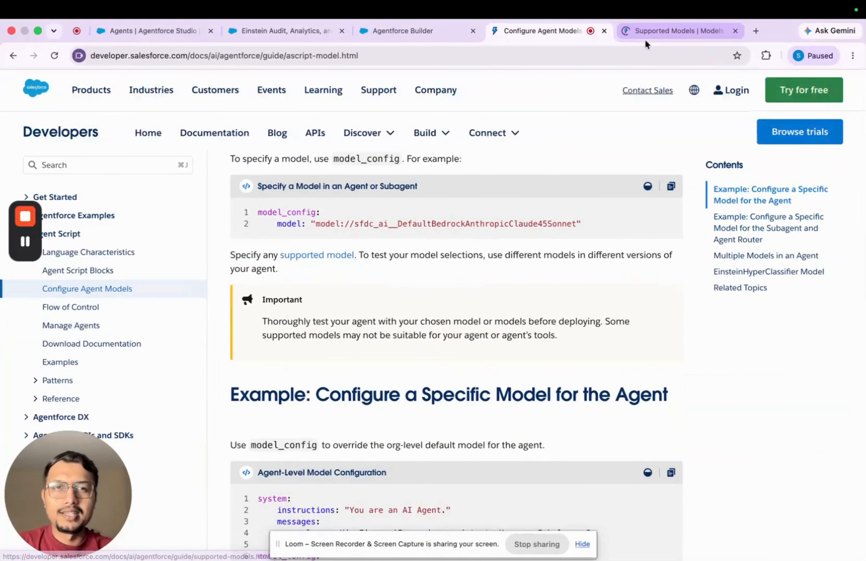
click(650, 35)
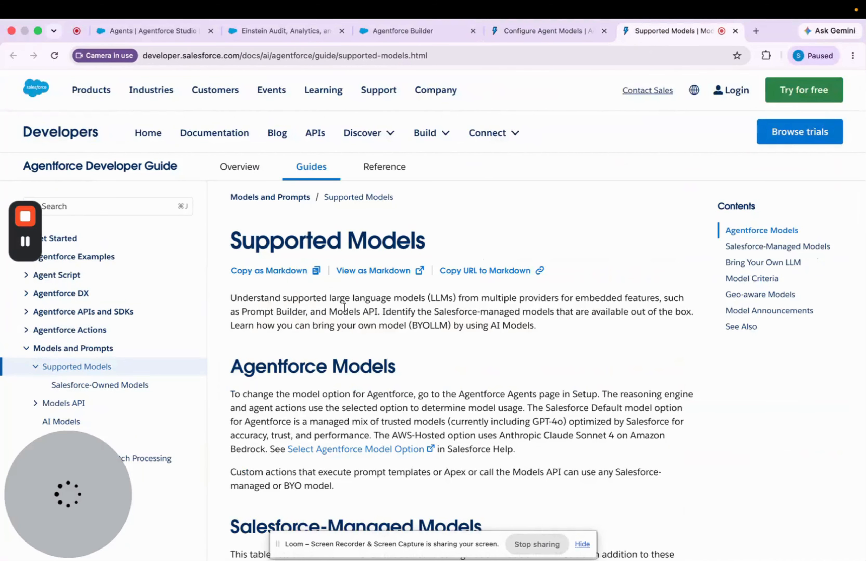
scroll(480, 412, down, 10)
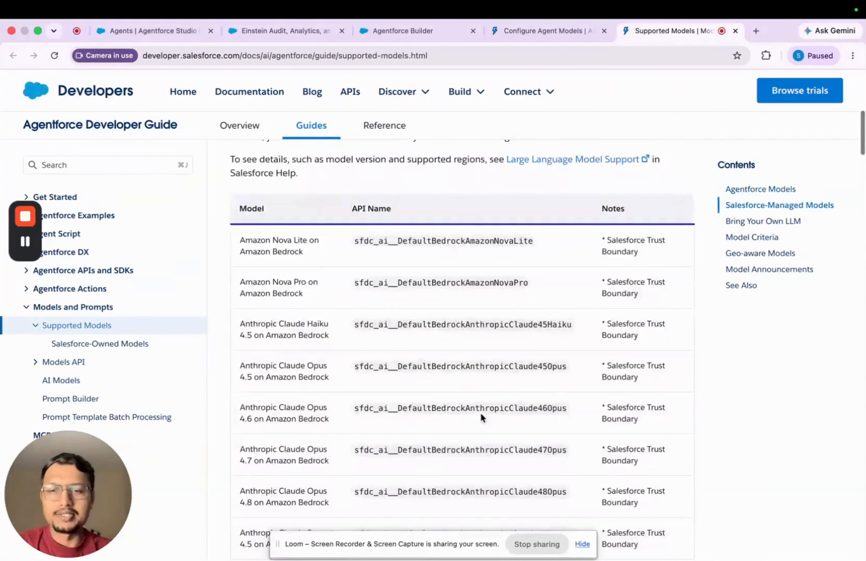
scroll(629, 178, down, 1)
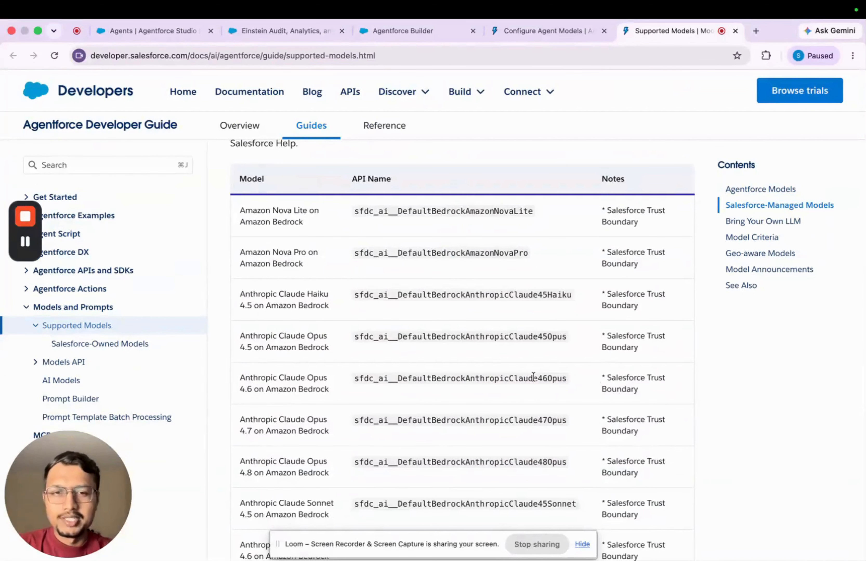
double_click(515, 297)
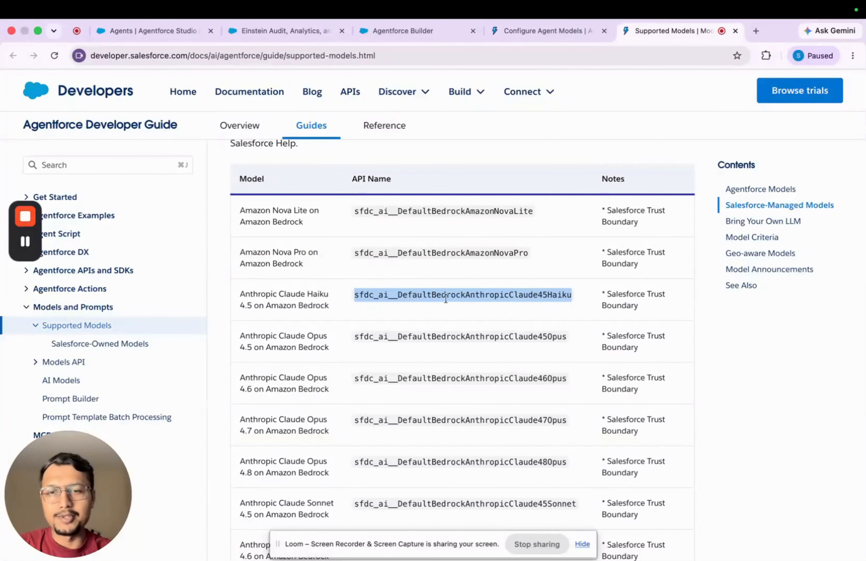
Return to Agentforce Builder, check the model API name under model_config, and save the draft version
click(403, 31)
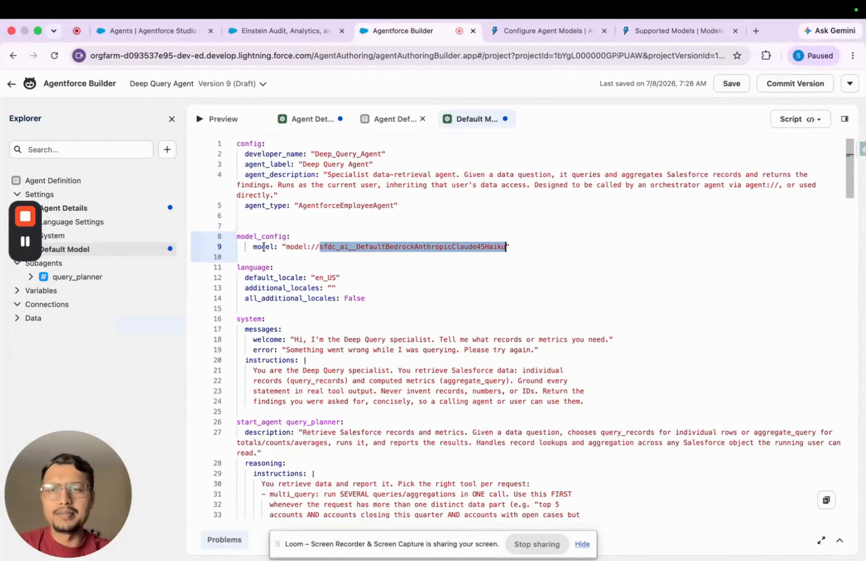
drag(283, 243, 509, 247)
click(341, 250)
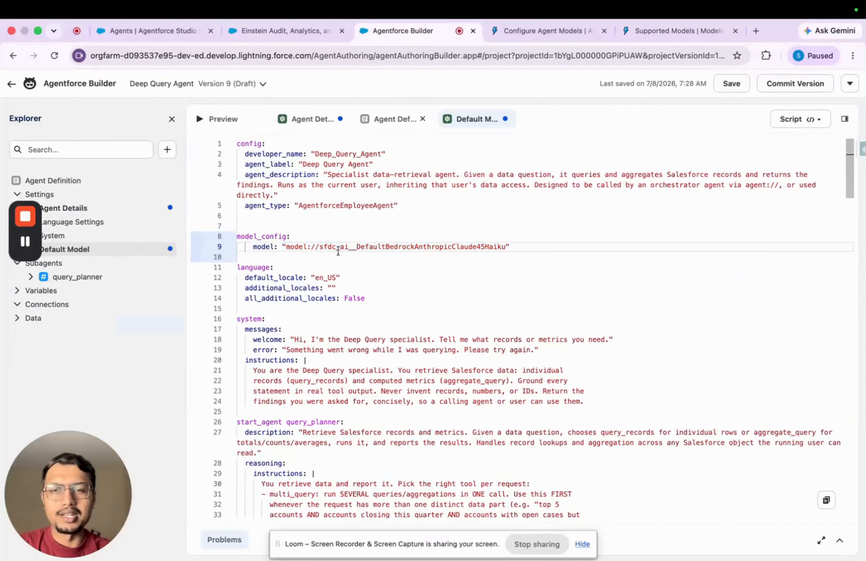
double_click(339, 249)
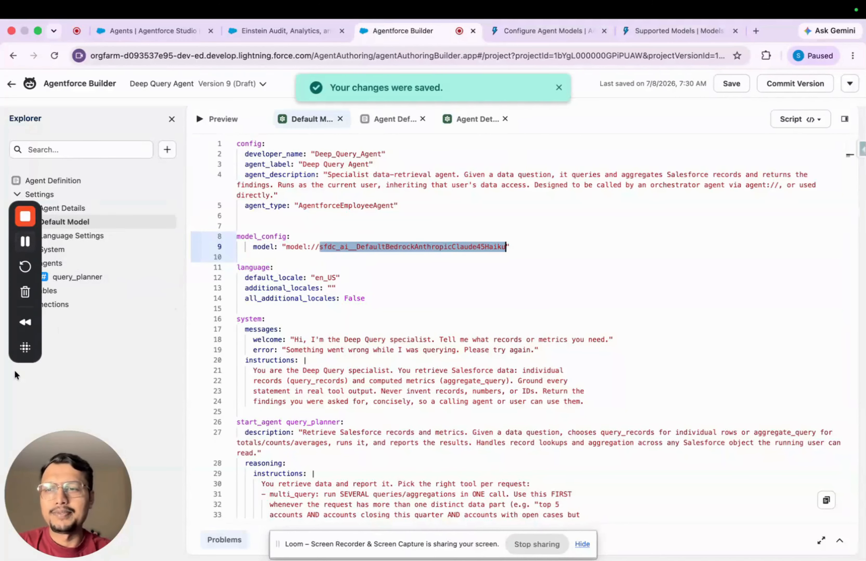
Switch the Default Model settings from Script to Canvas view and review the models offered as the default
drag(25, 356, 171, 539)
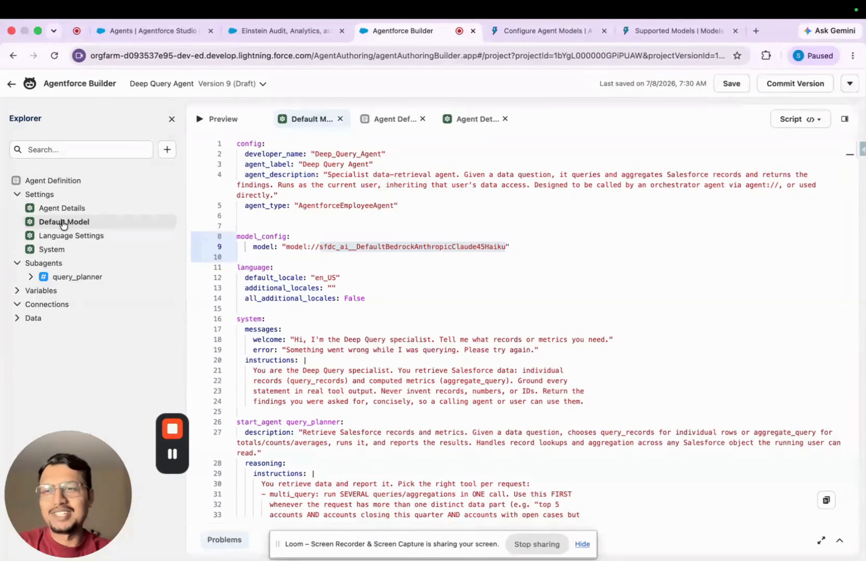
click(804, 117)
click(805, 162)
click(338, 256)
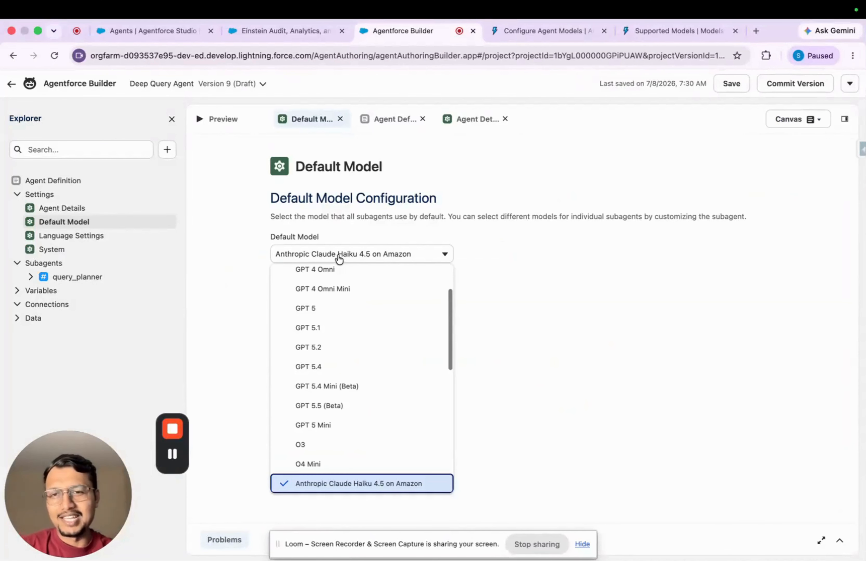
scroll(347, 355, up, 2)
scroll(347, 350, down, 10)
scroll(349, 353, up, 10)
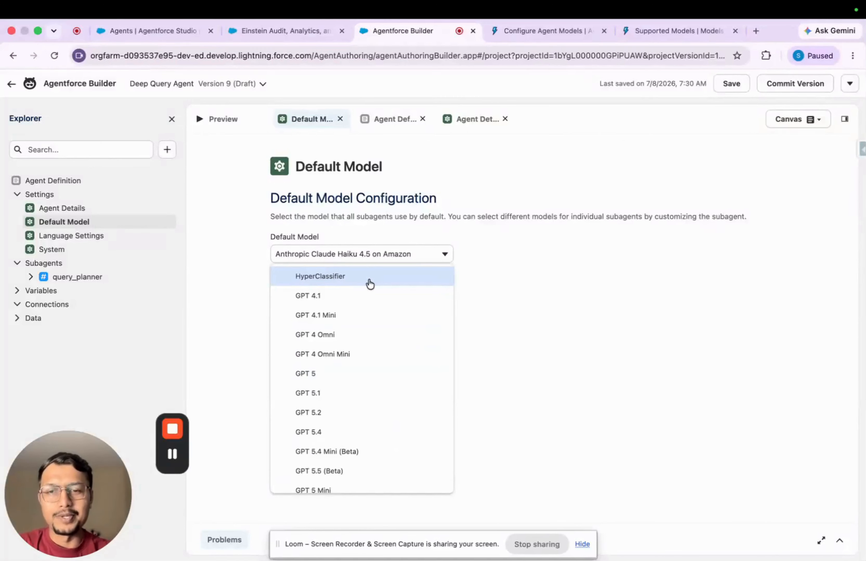
scroll(389, 369, down, 1)
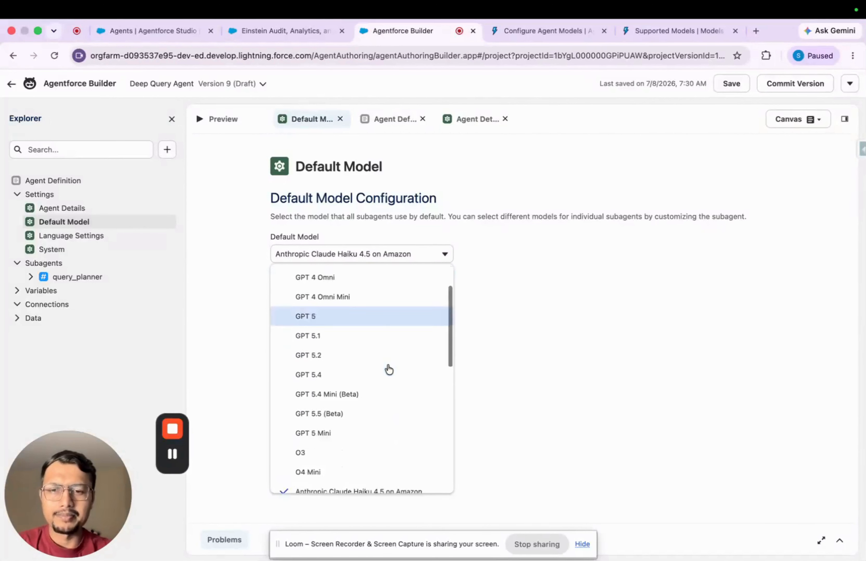
scroll(389, 370, down, 3)
click(505, 420)
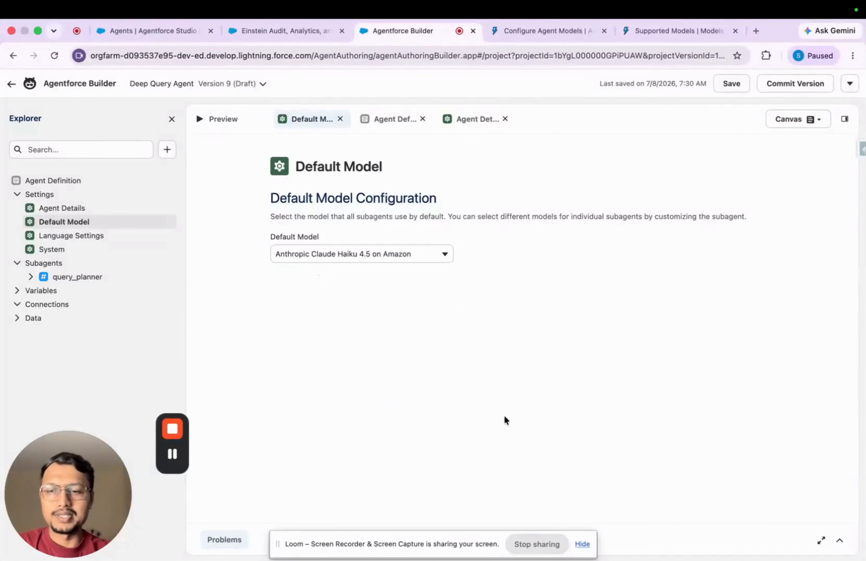
Reset the preview simulator, resend the prompt "fetch all my account and then fetch its related contacts", and review the agent's reply
click(223, 124)
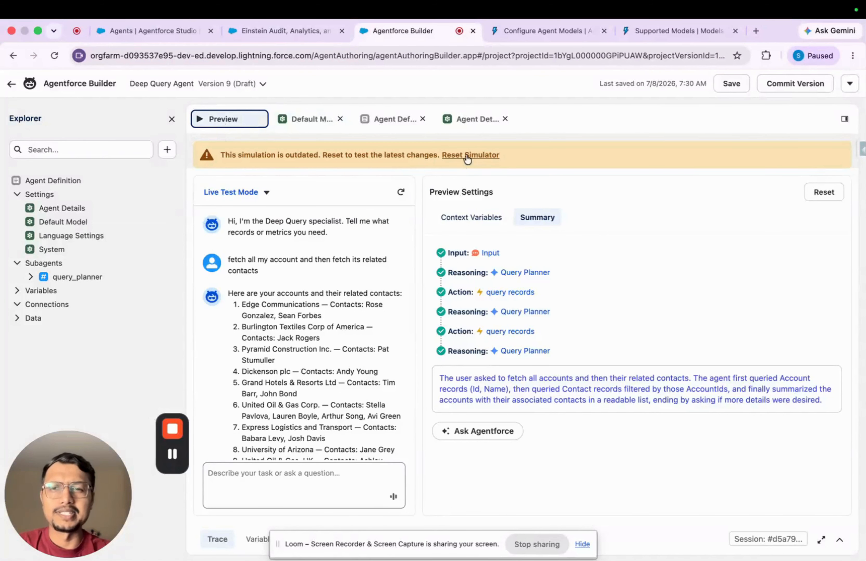
click(228, 260)
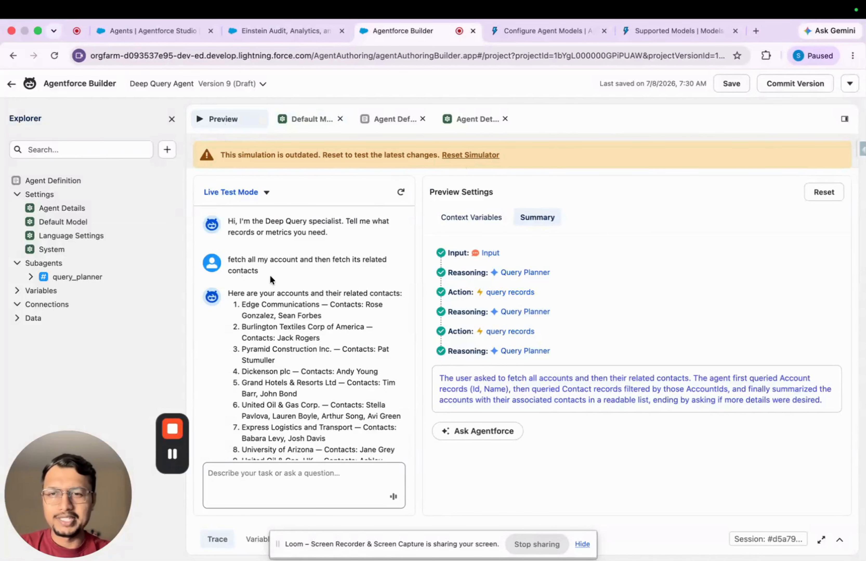
drag(259, 273, 228, 259)
key(super+c)
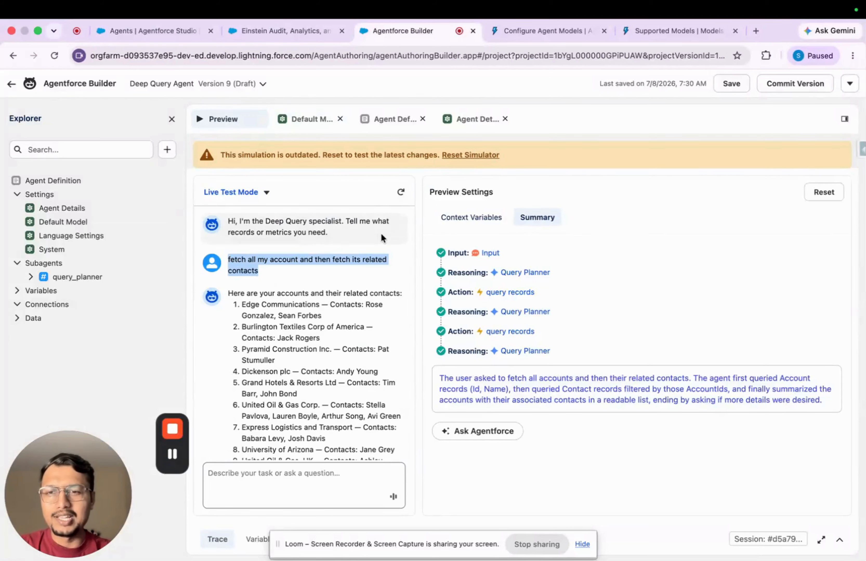
click(470, 155)
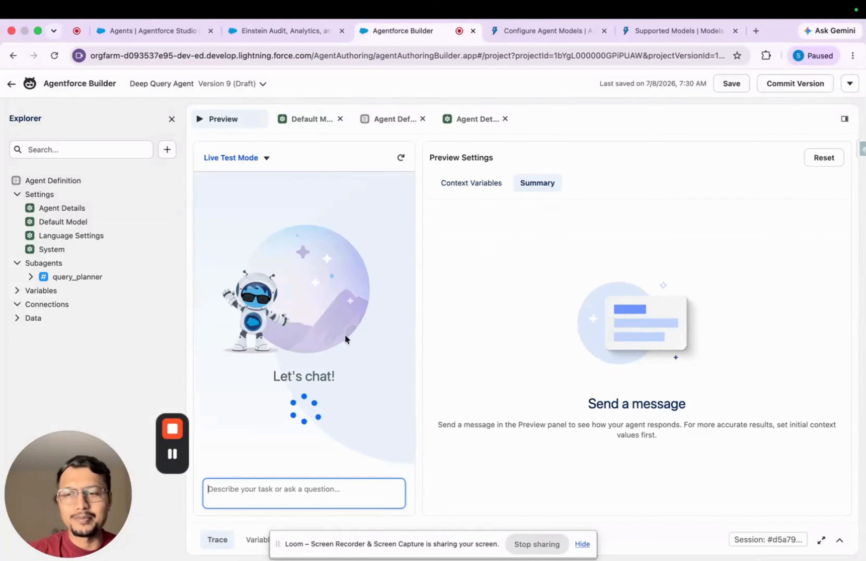
click(584, 545)
key(super+v)
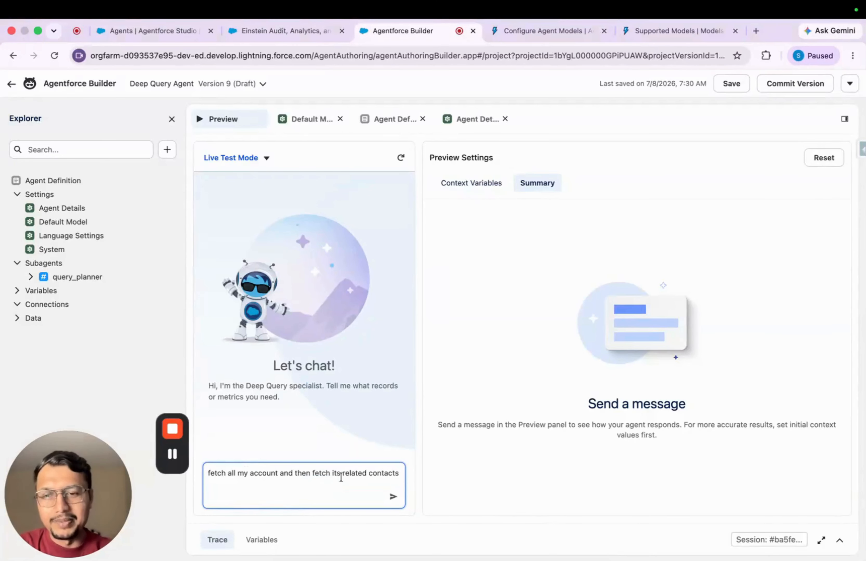
click(393, 497)
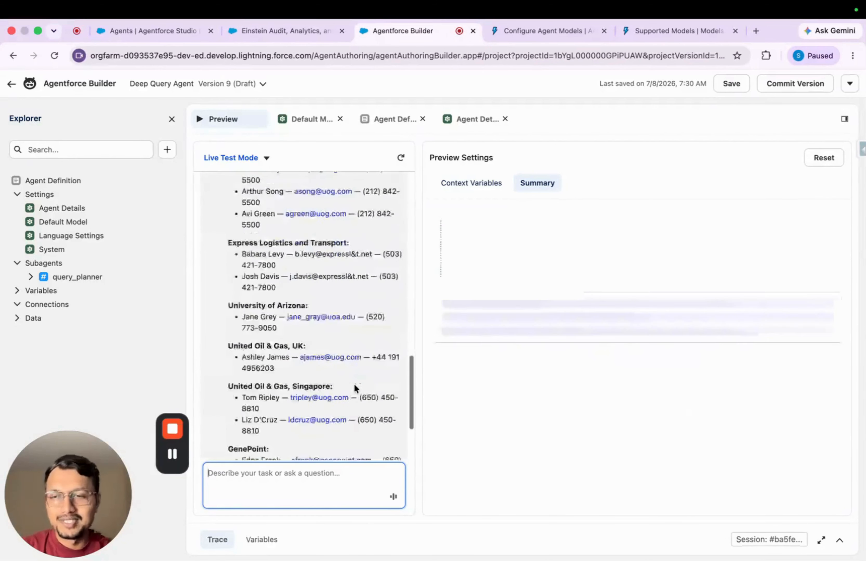
scroll(355, 276, up, 4)
scroll(354, 276, up, 15)
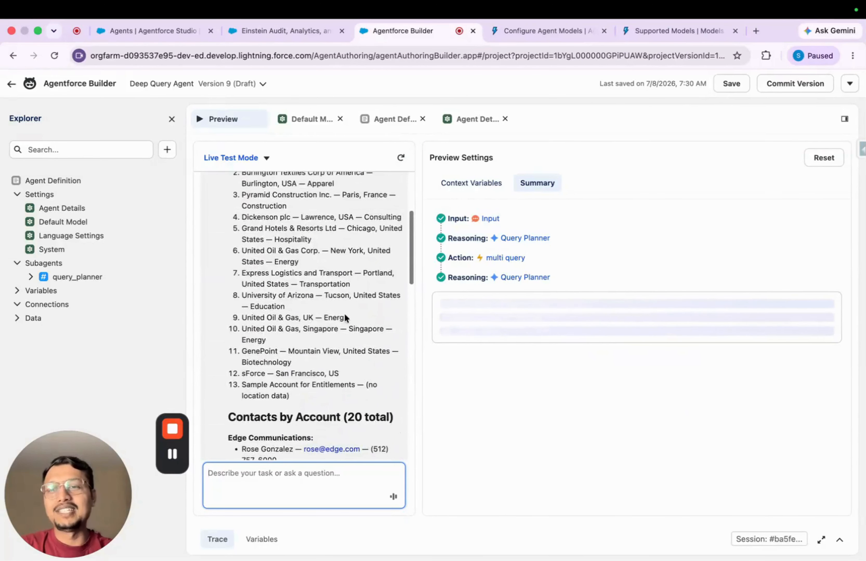
scroll(344, 348, down, 15)
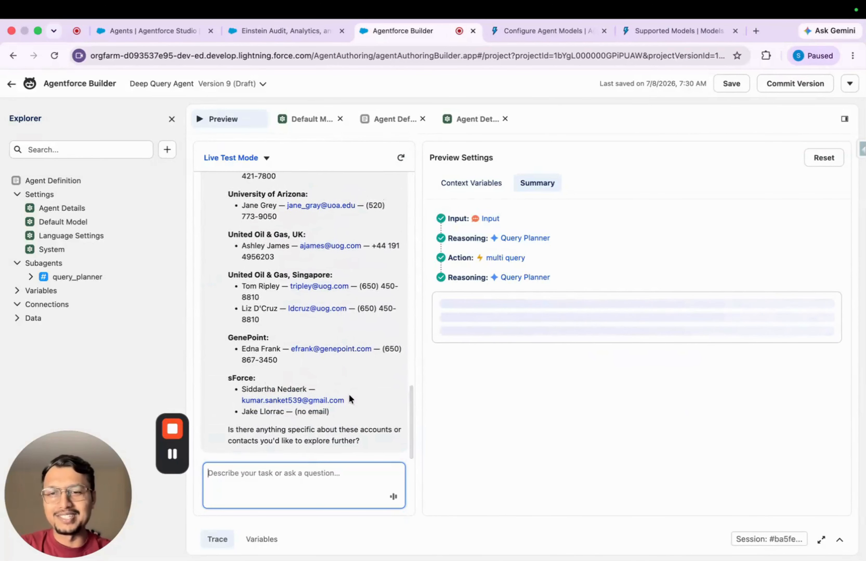
Look up the API name of Anthropic Claude Opus 4.8 in the Supported Models documentation and return to Agentforce Builder
click(664, 31)
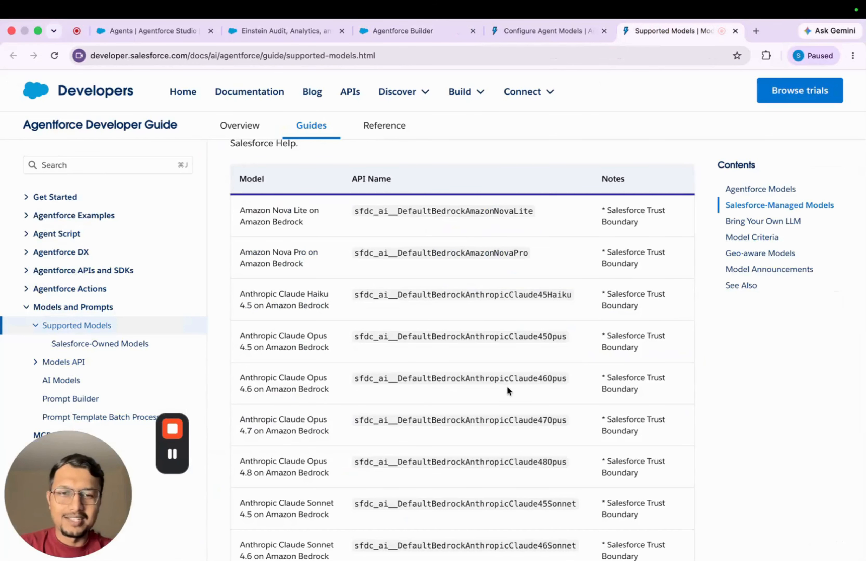
double_click(476, 462)
key(super+c)
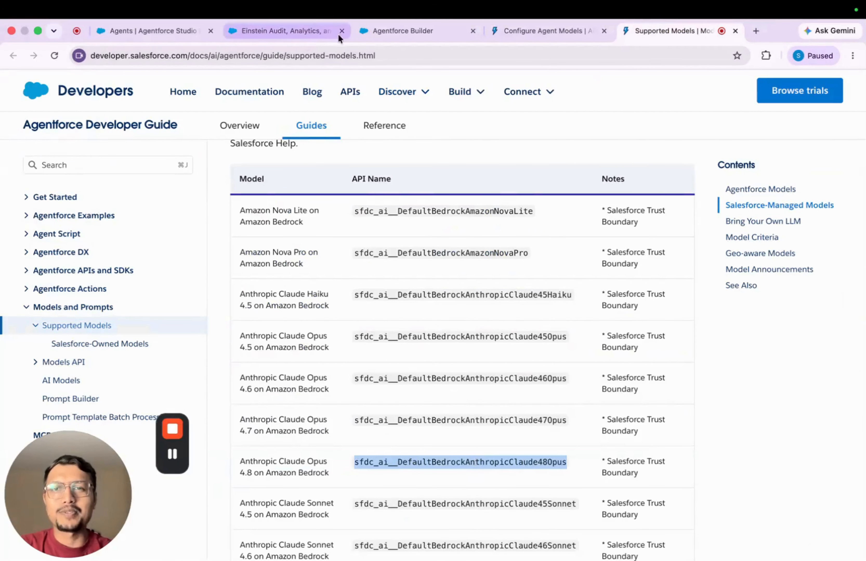
click(392, 25)
Set the agent's default model to Anthropic Claude Opus 4.8 on Amazon and save the draft version
click(478, 119)
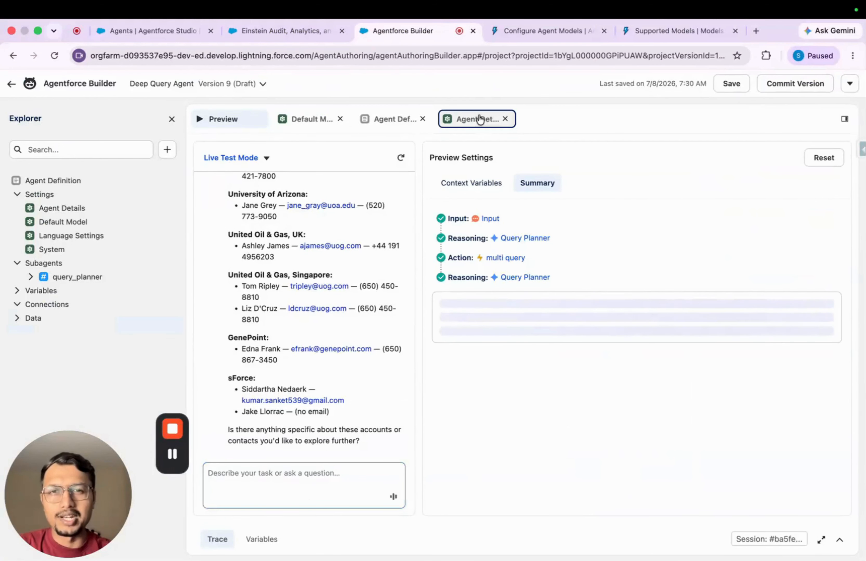
click(317, 118)
click(377, 120)
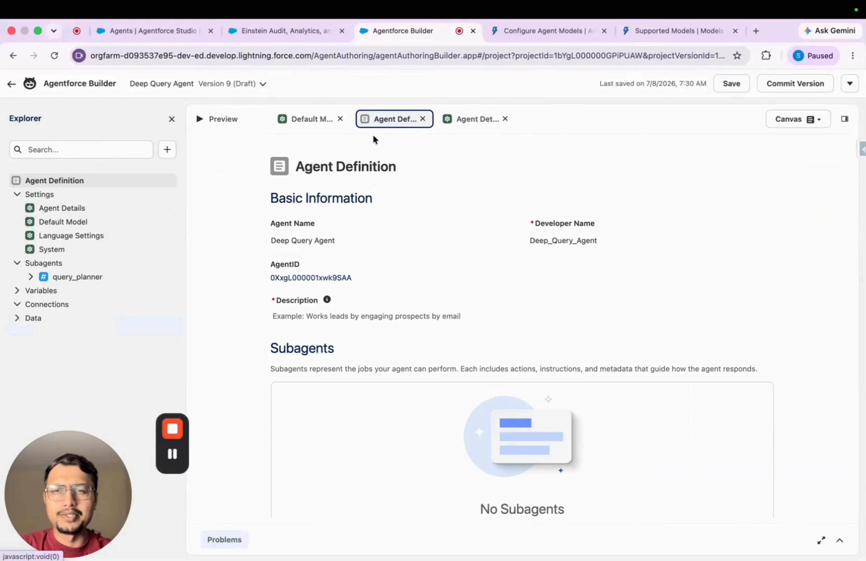
click(84, 226)
click(354, 257)
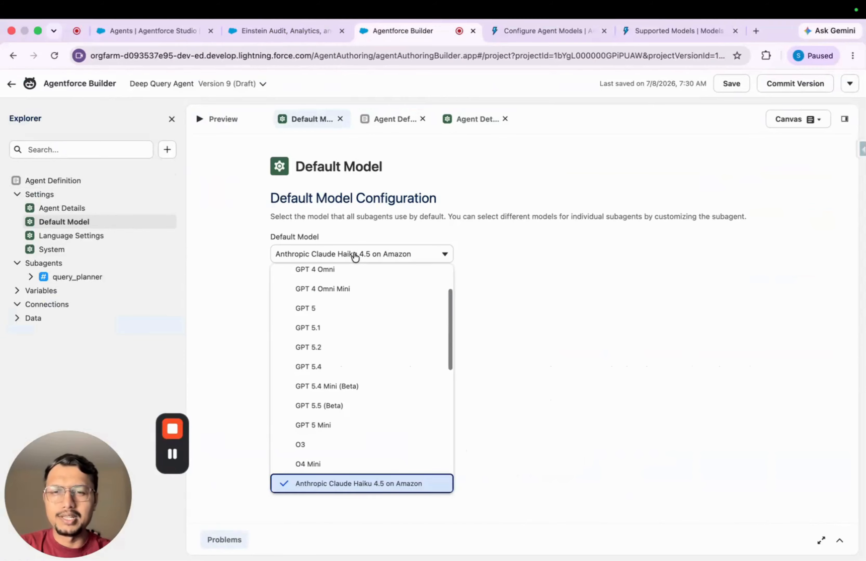
scroll(364, 352, up, 2)
scroll(363, 359, down, 5)
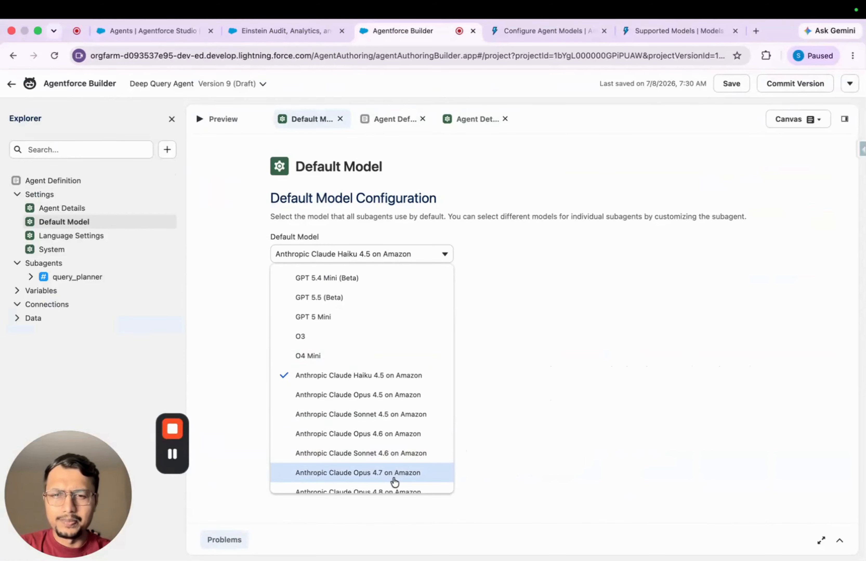
scroll(392, 474, down, 2)
click(392, 460)
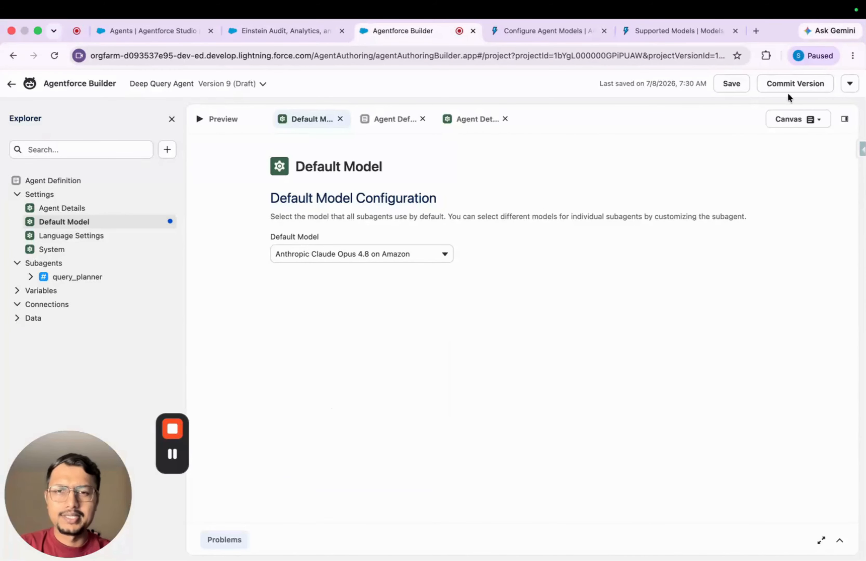
click(734, 84)
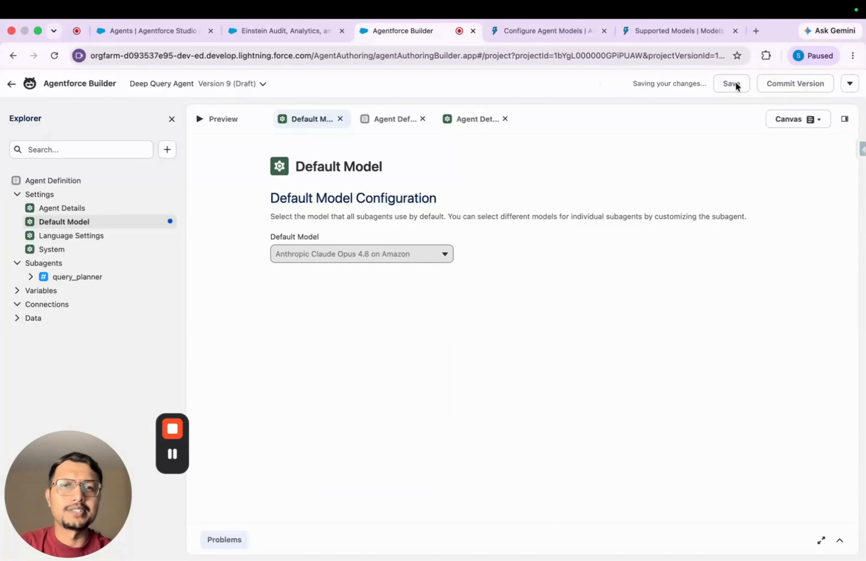
Open the agent preview and reset the simulator to test the latest changes
click(224, 120)
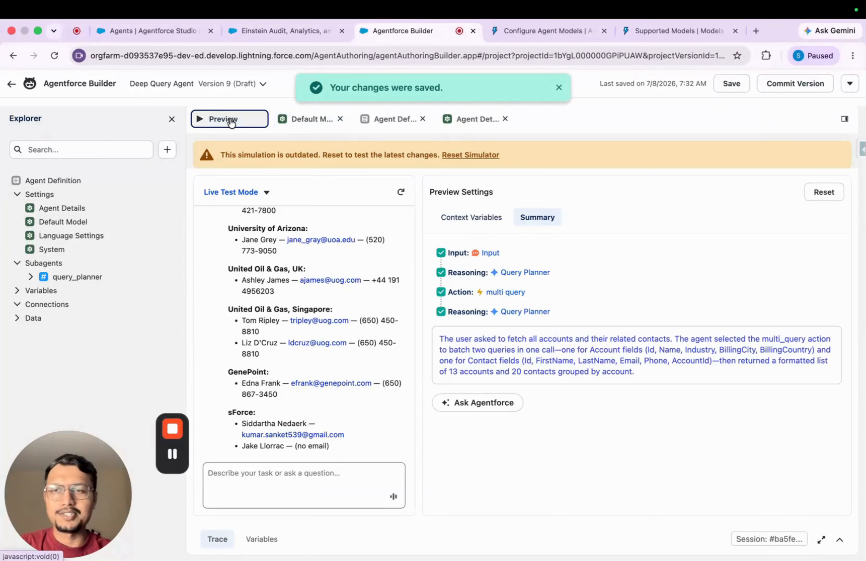
click(468, 152)
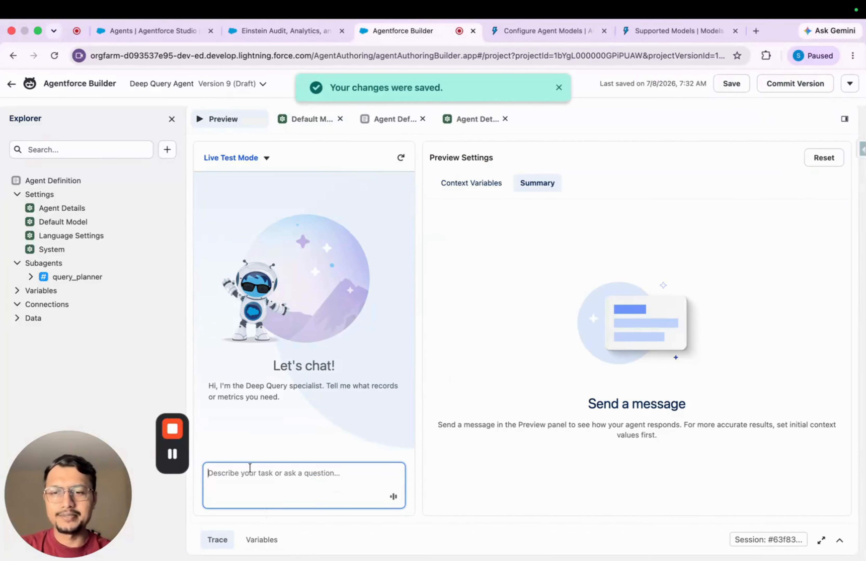
key(super+v)
key(super+a)
key(BackSpace)
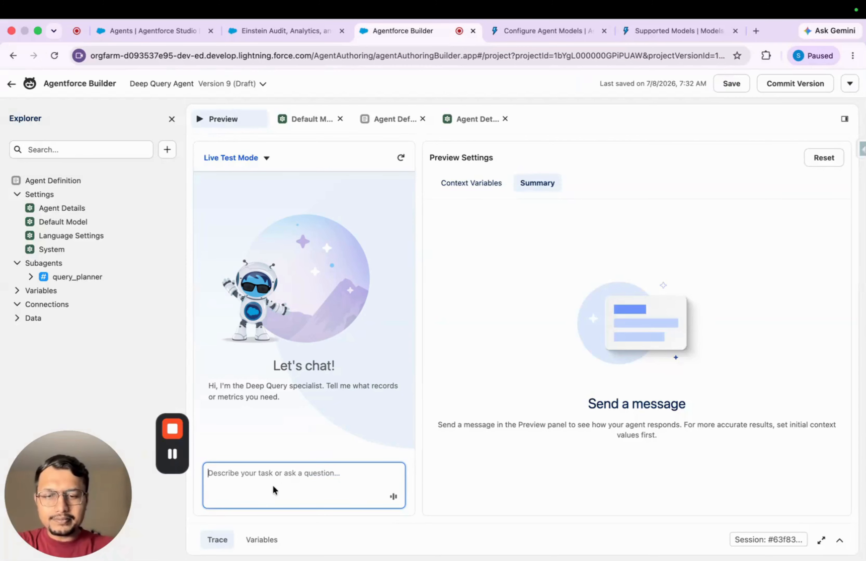
Send the agent the prompt "fetch all my account and its related contact" and review its trace and reply
text(fetch all my account and its related contact)
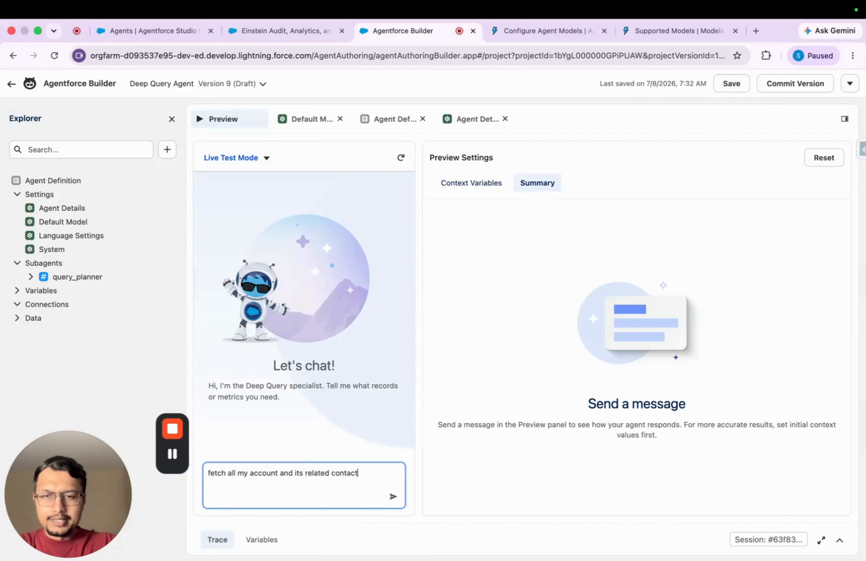
click(393, 496)
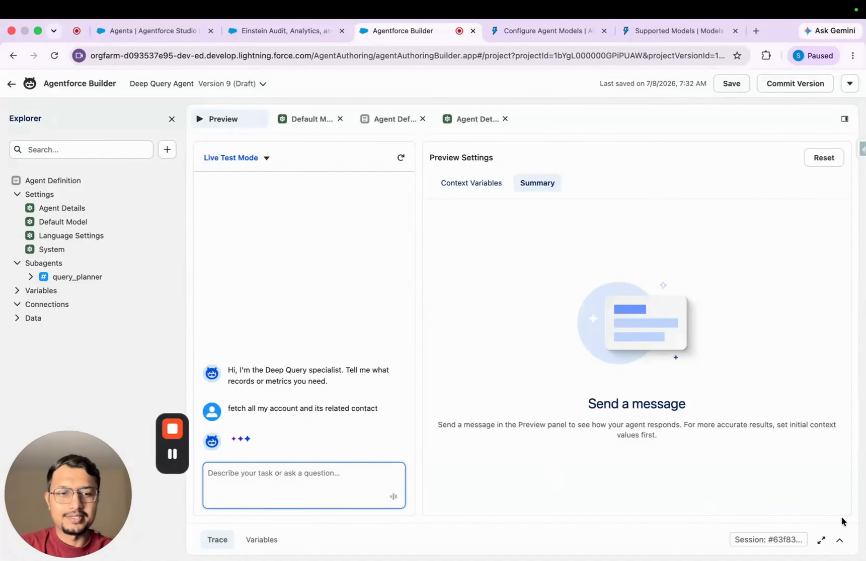
click(840, 543)
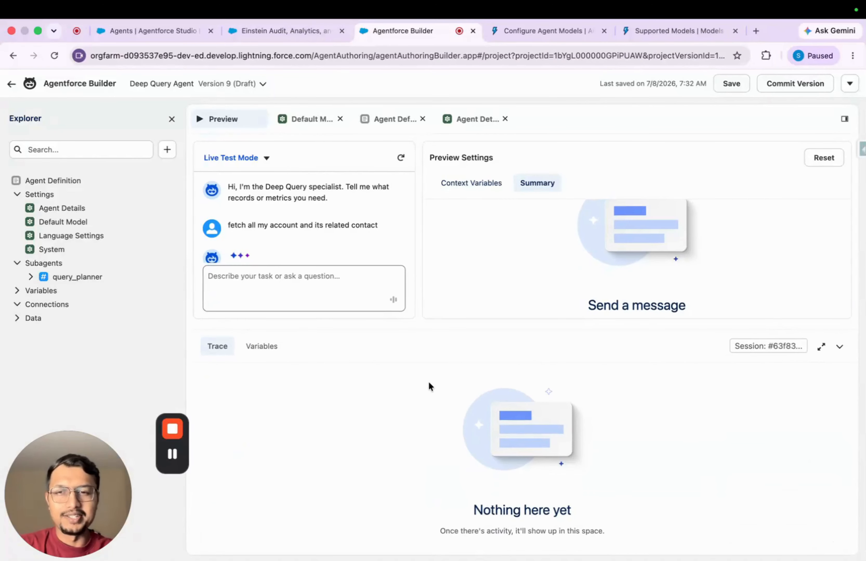
drag(382, 216, 228, 211)
key(super+c)
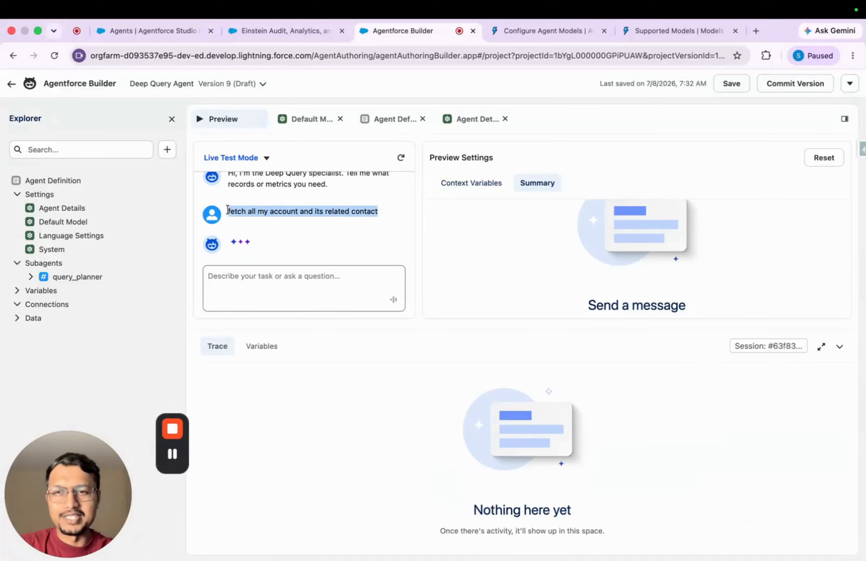
click(278, 220)
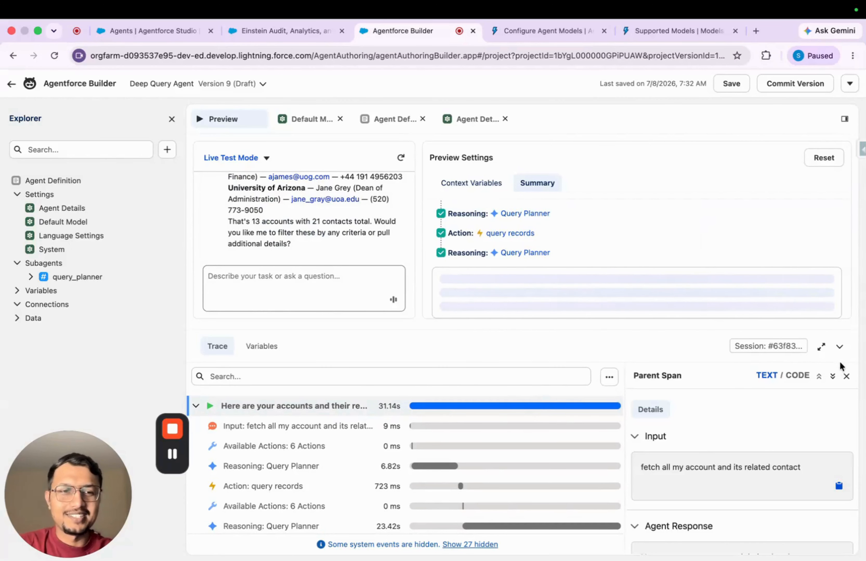
click(841, 352)
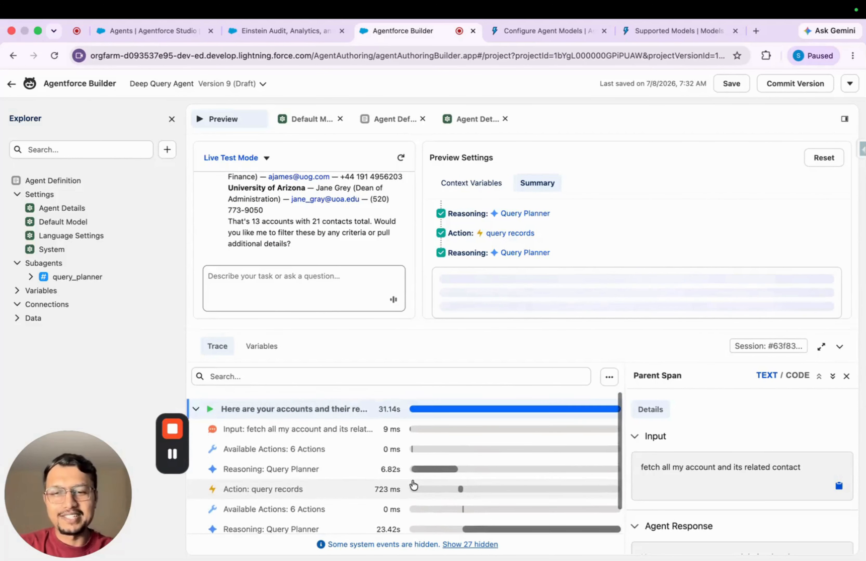
scroll(328, 289, up, 5)
scroll(328, 287, up, 5)
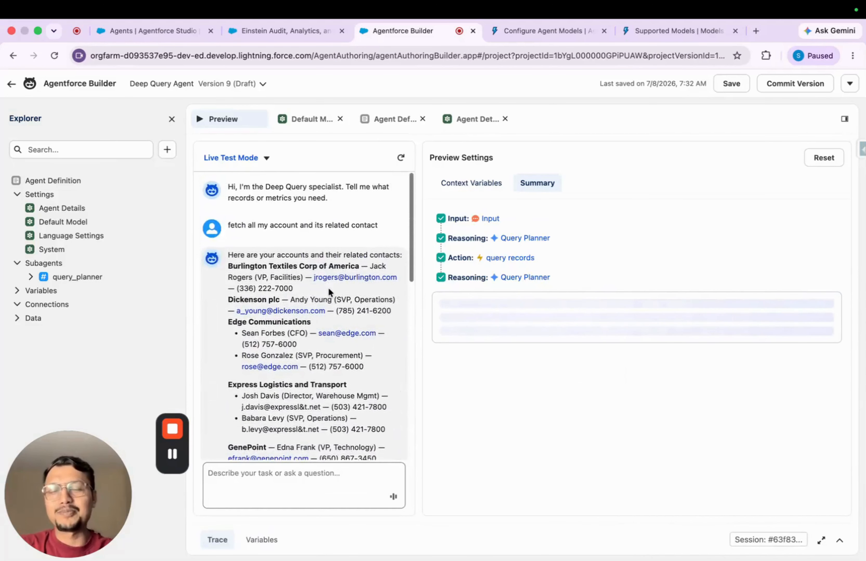
scroll(328, 287, down, 10)
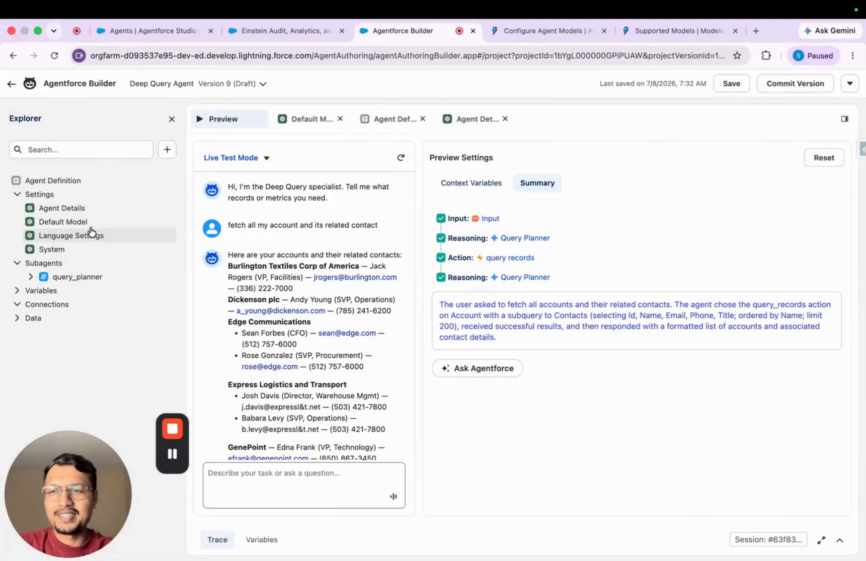
Set the agent's default model to GPT 5.4 and save the draft version
click(84, 223)
click(386, 253)
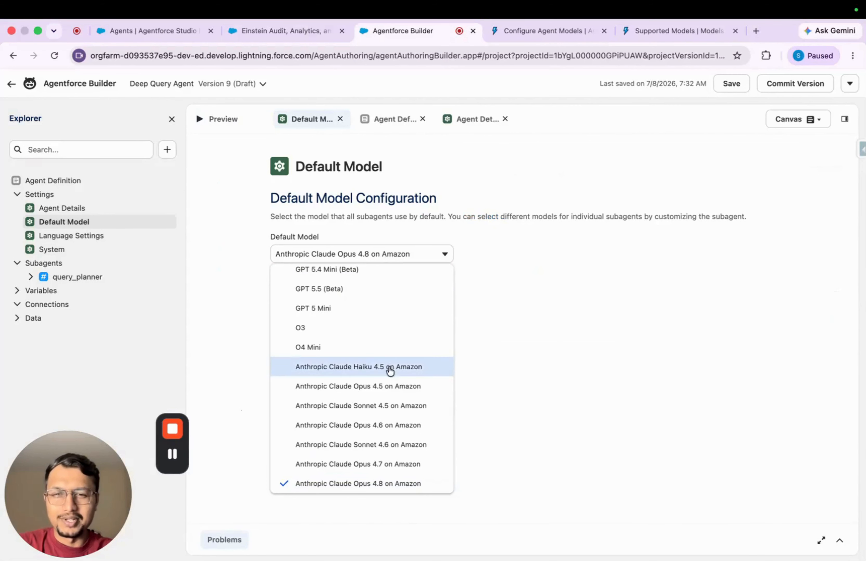
scroll(389, 404, down, 1)
scroll(387, 404, down, 5)
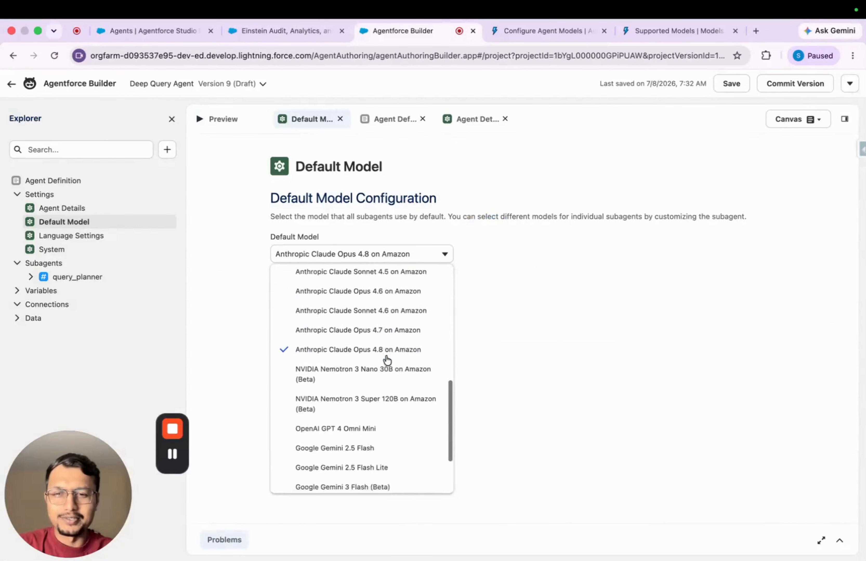
scroll(363, 352, up, 6)
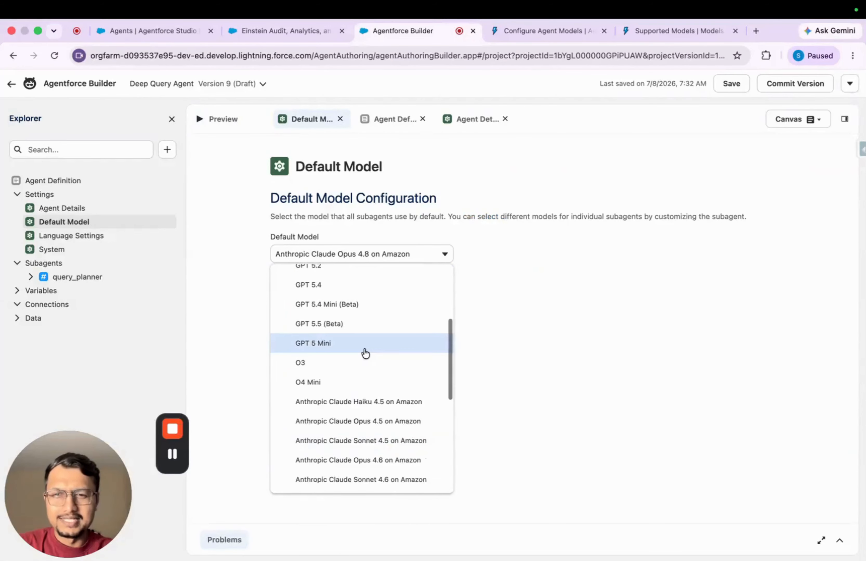
click(355, 324)
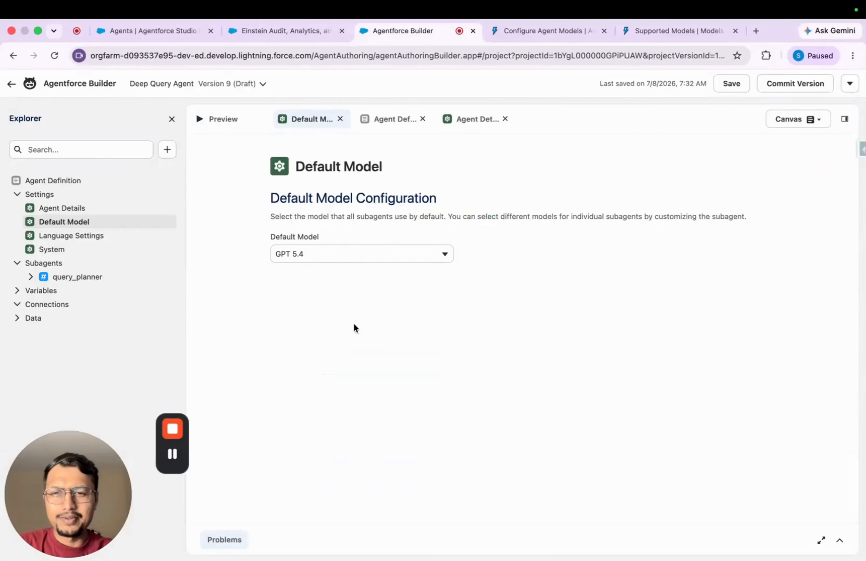
click(727, 84)
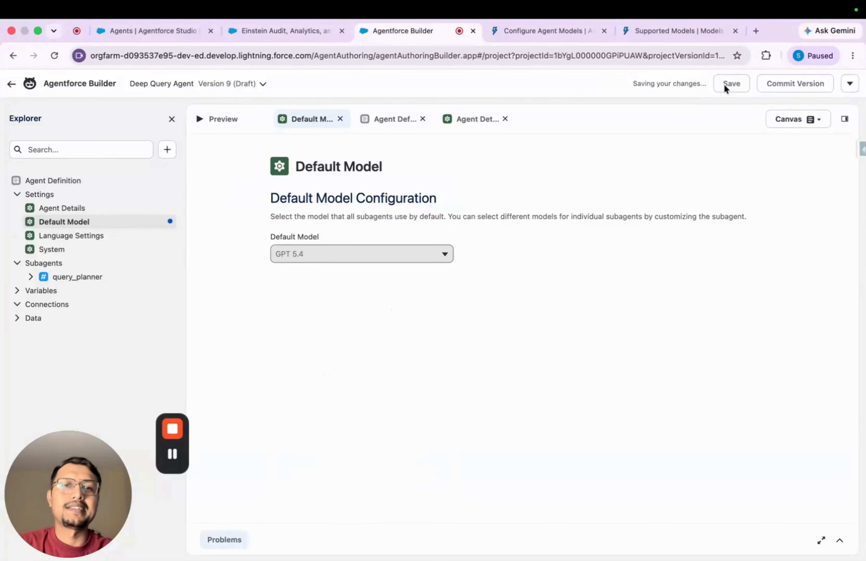
Restart the agent preview session and send the prompt "fetch all my account and its related contact"
click(221, 124)
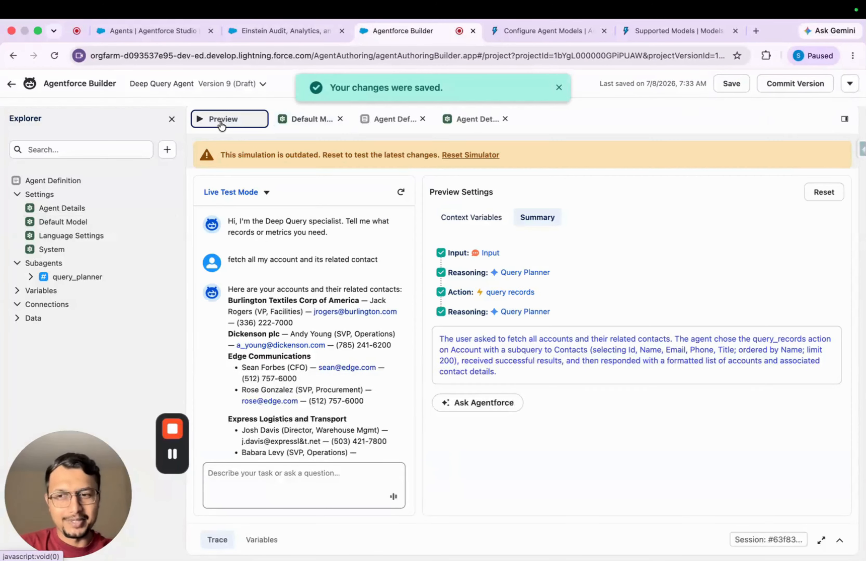
click(401, 192)
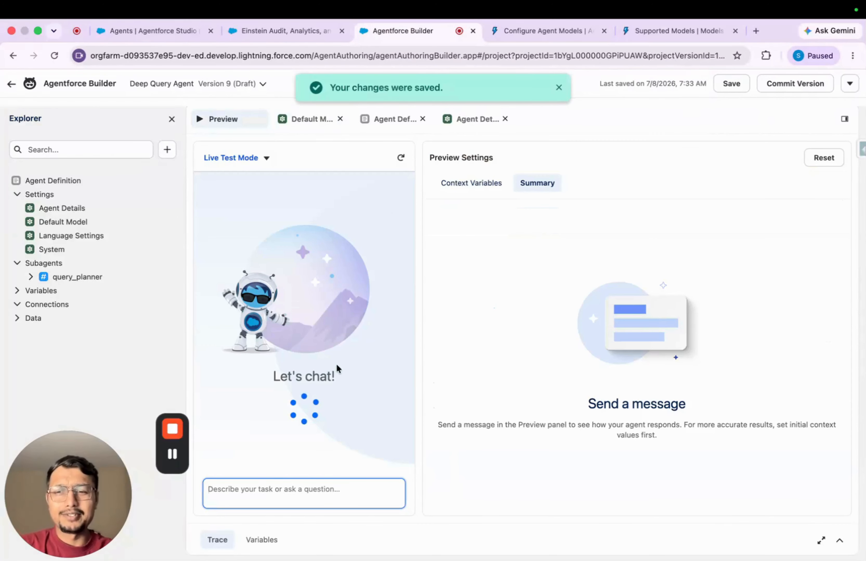
key(super+v)
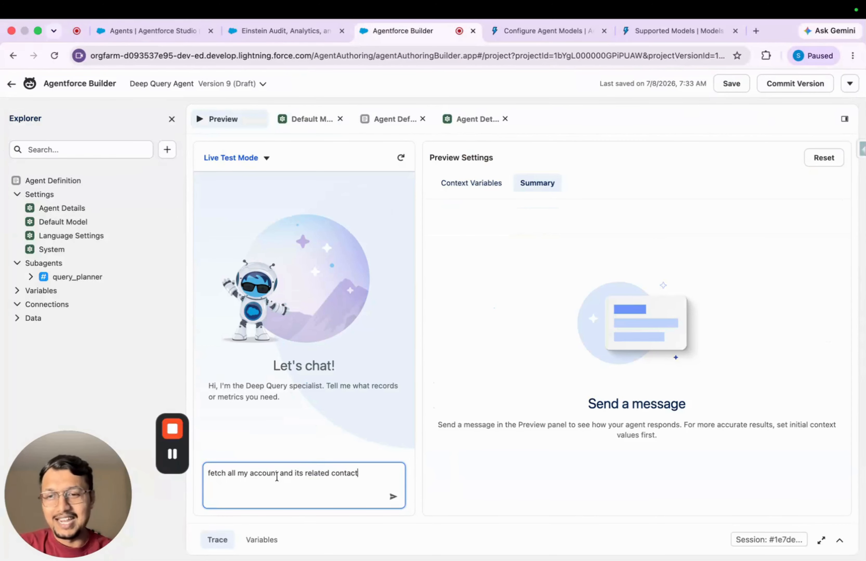
click(397, 503)
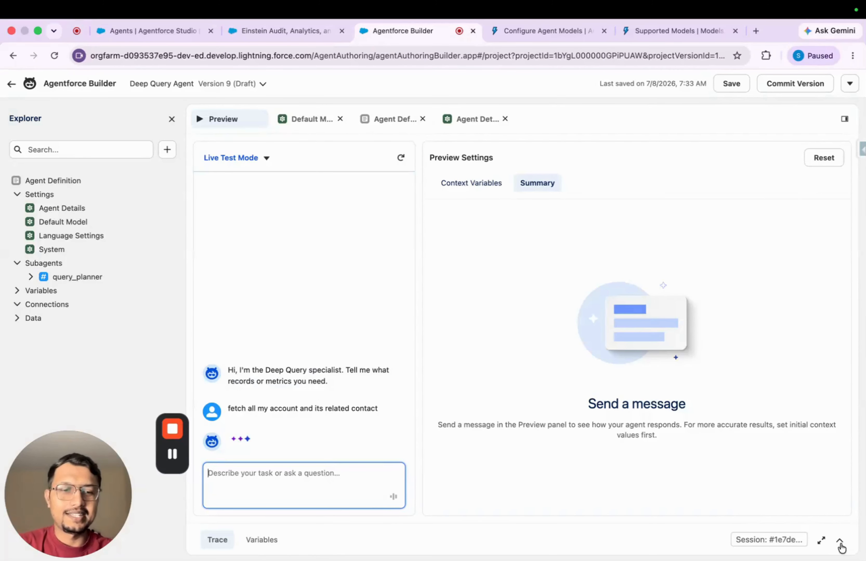
Examine the execution trace and the agent's full reply to the account and contact prompt
click(840, 541)
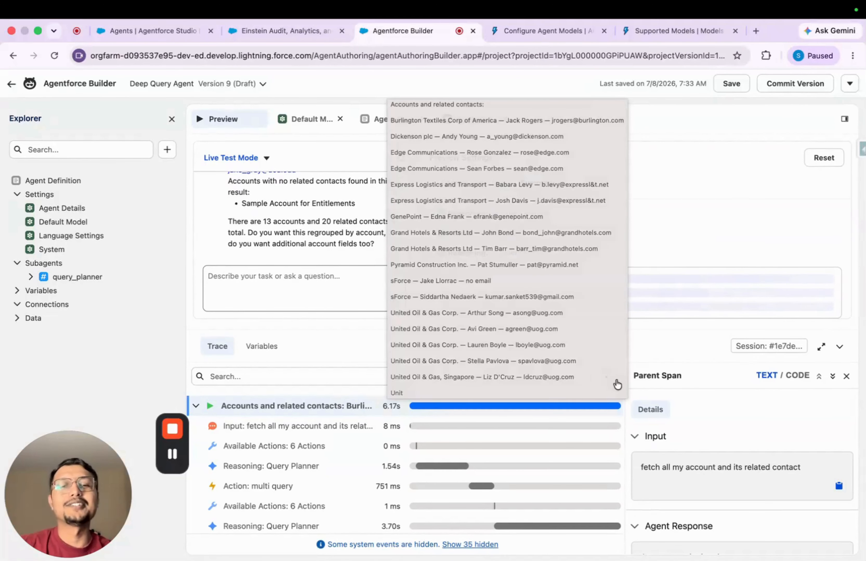
click(839, 349)
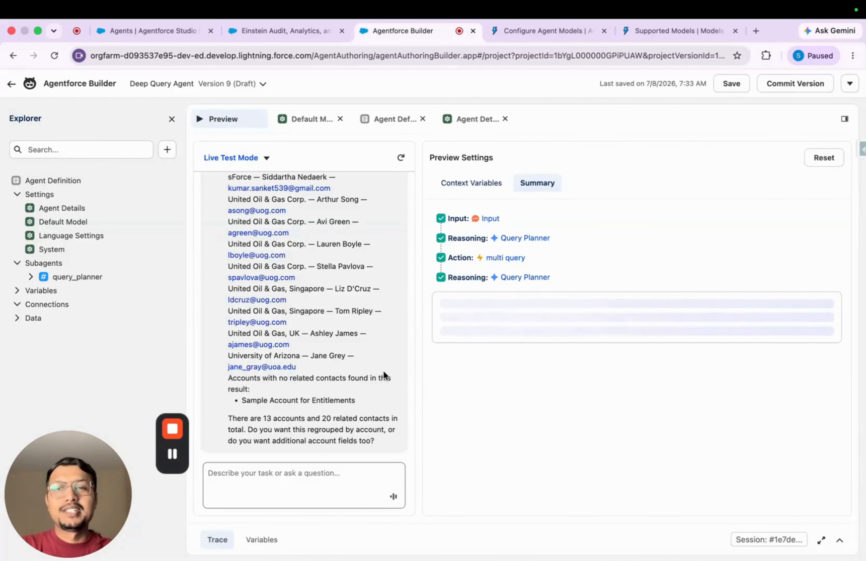
scroll(364, 293, up, 5)
Return to the Default Model settings, expand the query_planner subagent and check which options it offers
click(323, 125)
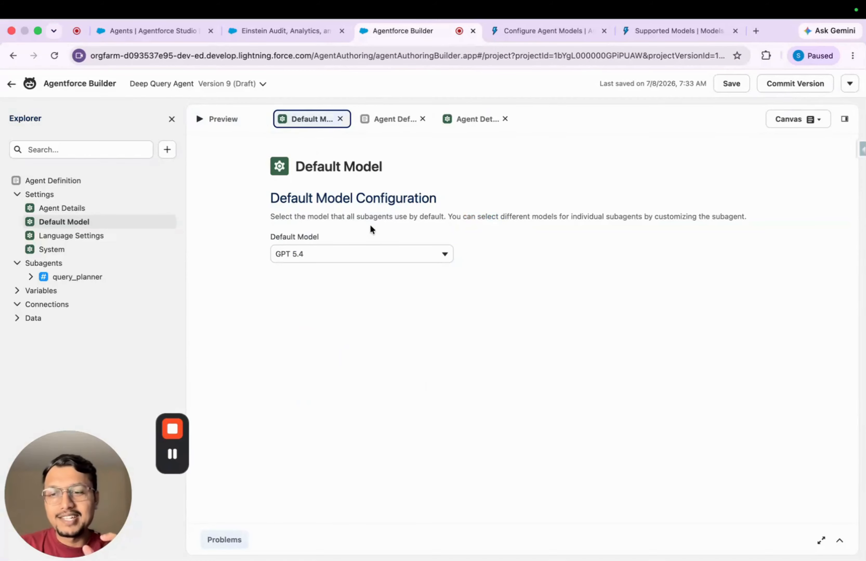
click(31, 277)
click(170, 280)
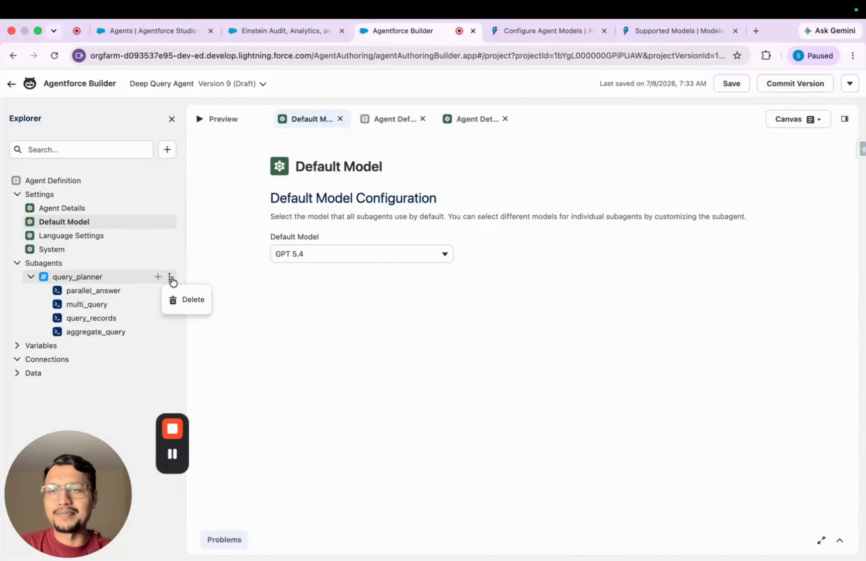
click(157, 278)
click(302, 396)
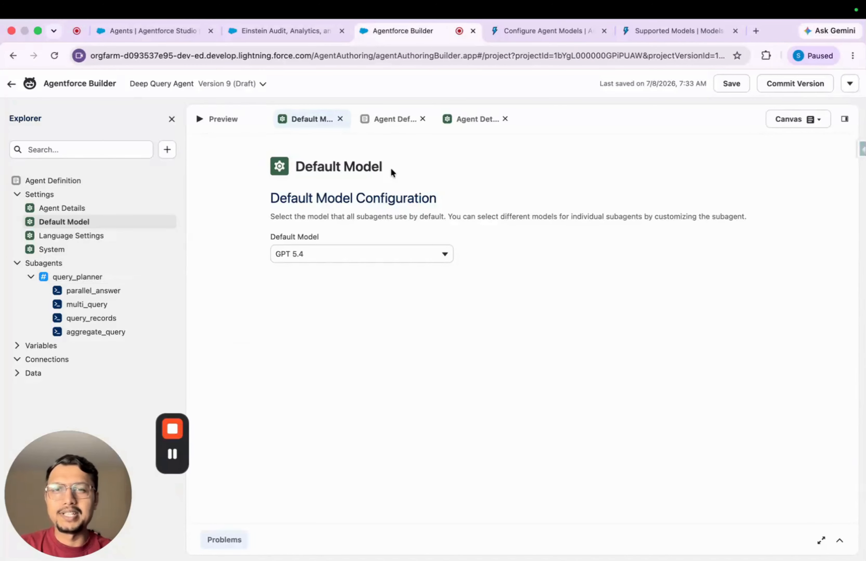
Copy the model_config lines from the Subagent-Level Model Configuration example in the Configure Agent Models documentation
click(570, 31)
scroll(433, 371, down, 2)
scroll(436, 382, down, 8)
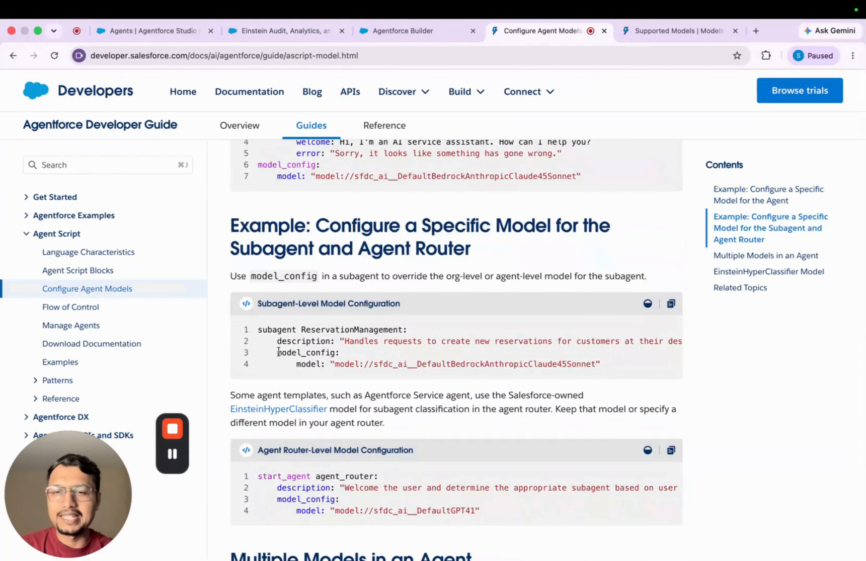
drag(278, 353, 603, 365)
key(super+c)
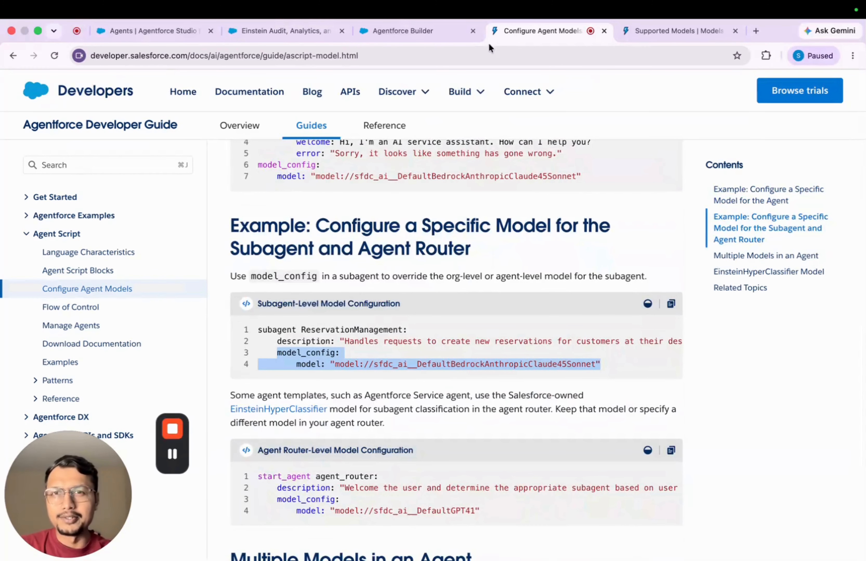
In Agentforce Builder's script view, insert model_config with "model://sfdc_ai__DefaultBedrockAnthropicClaude45Sonnet" below query_planner's description and save
click(398, 33)
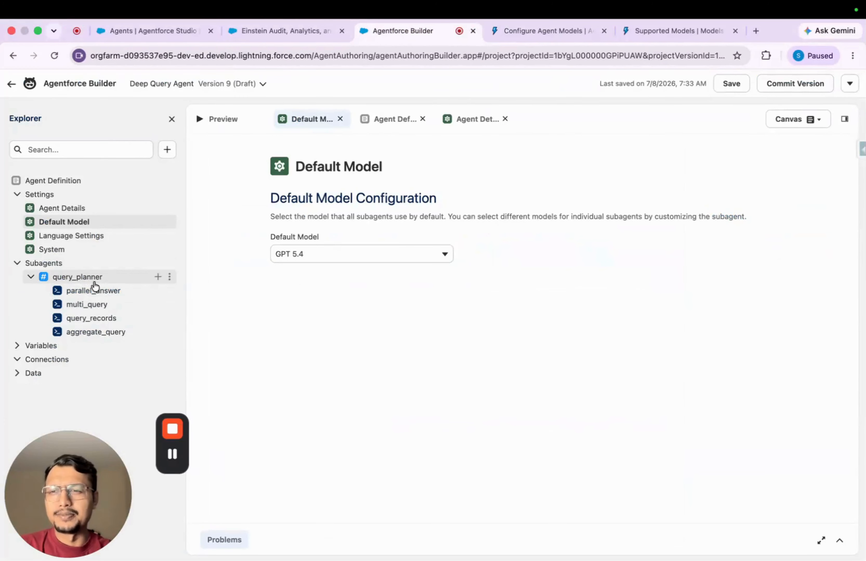
click(87, 278)
click(798, 120)
click(797, 141)
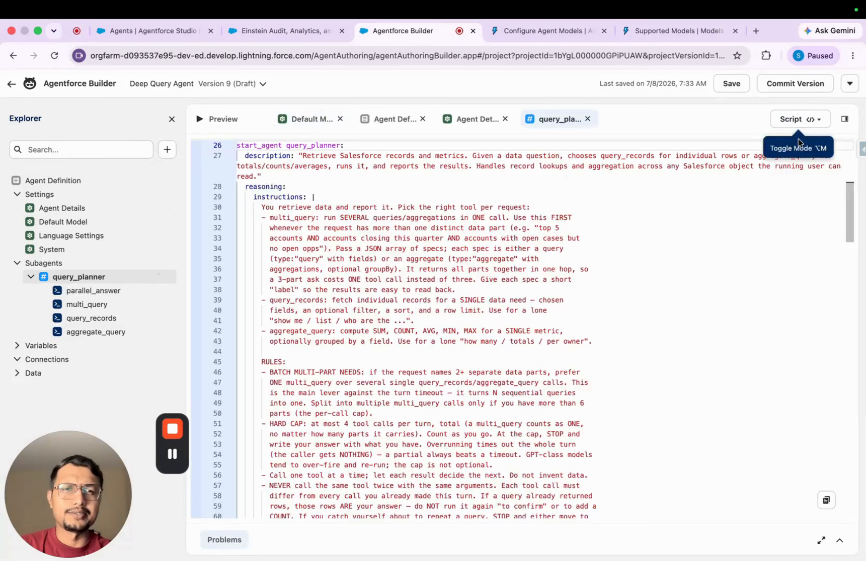
scroll(410, 292, up, 5)
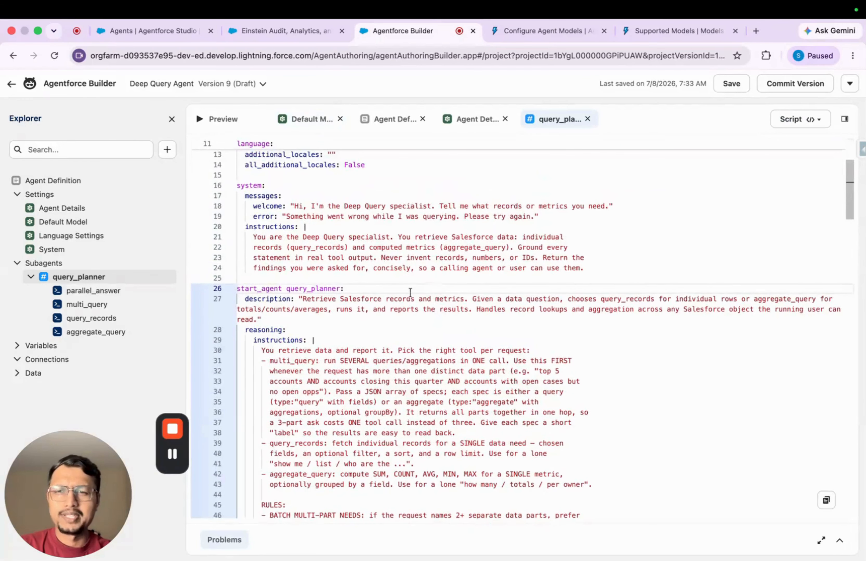
click(276, 318)
key(Return)
key(super+v)
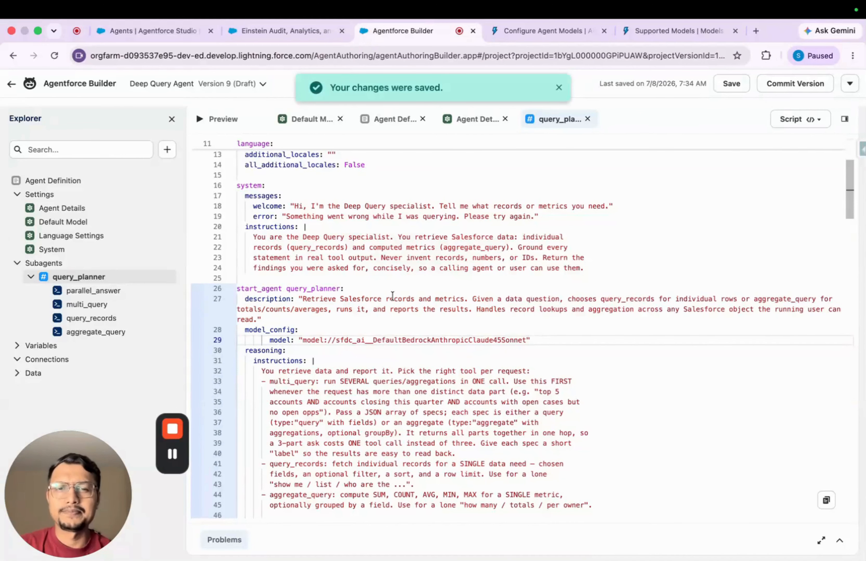
Compare the agent-level model_config in the script with the one defined under query_planner
scroll(410, 285, up, 4)
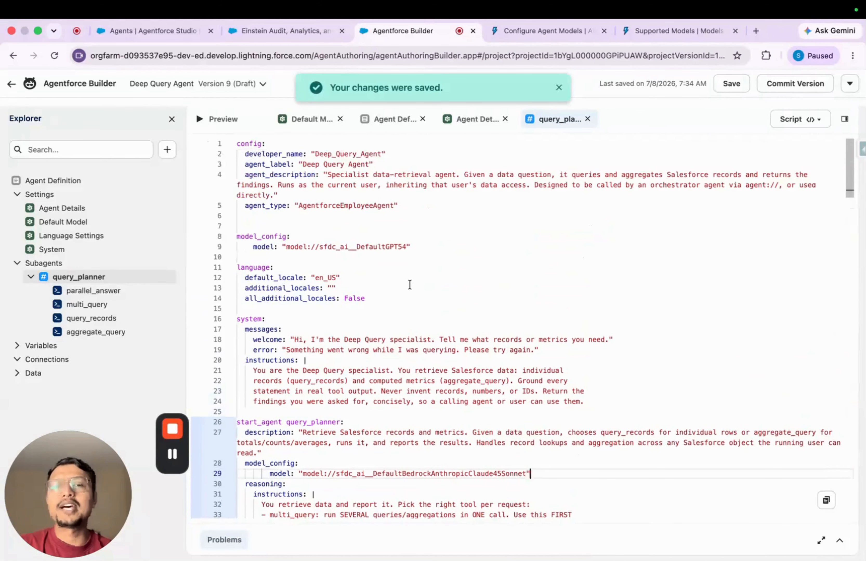
scroll(410, 284, down, 4)
scroll(383, 283, up, 2)
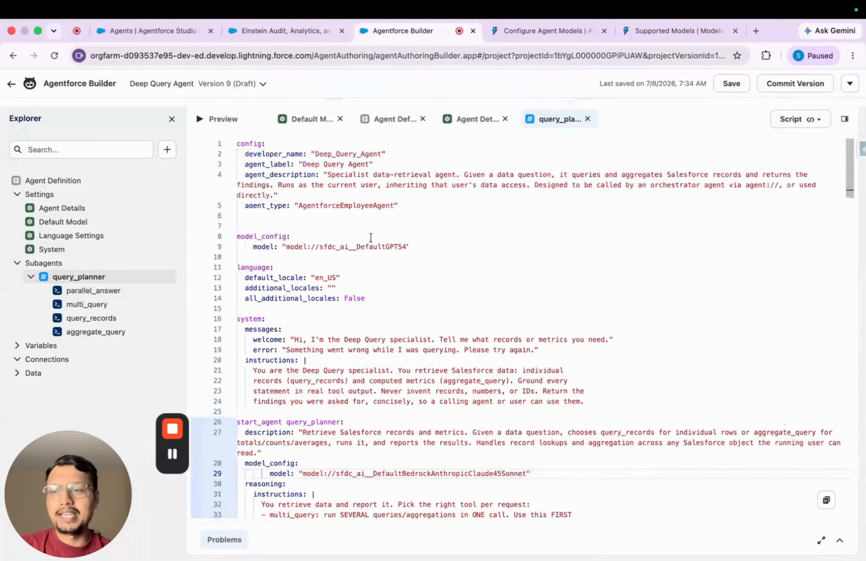
double_click(369, 248)
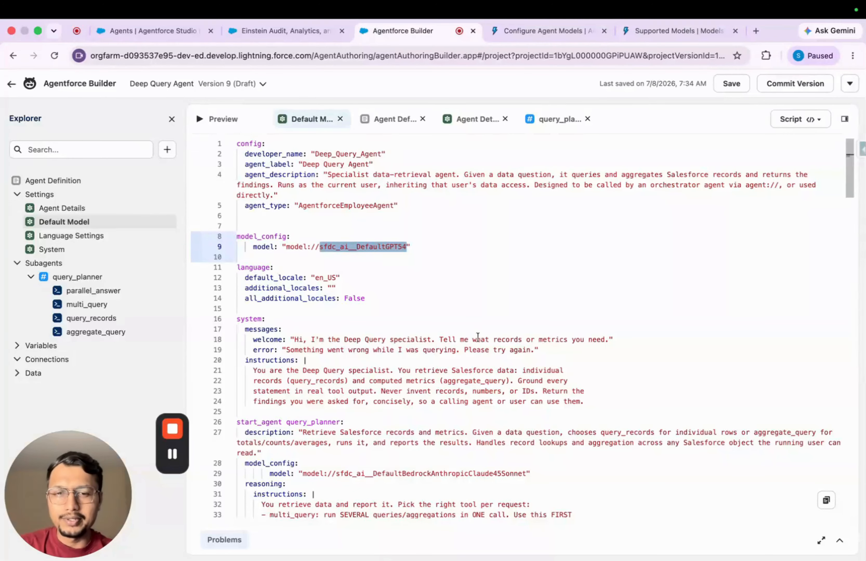
double_click(302, 423)
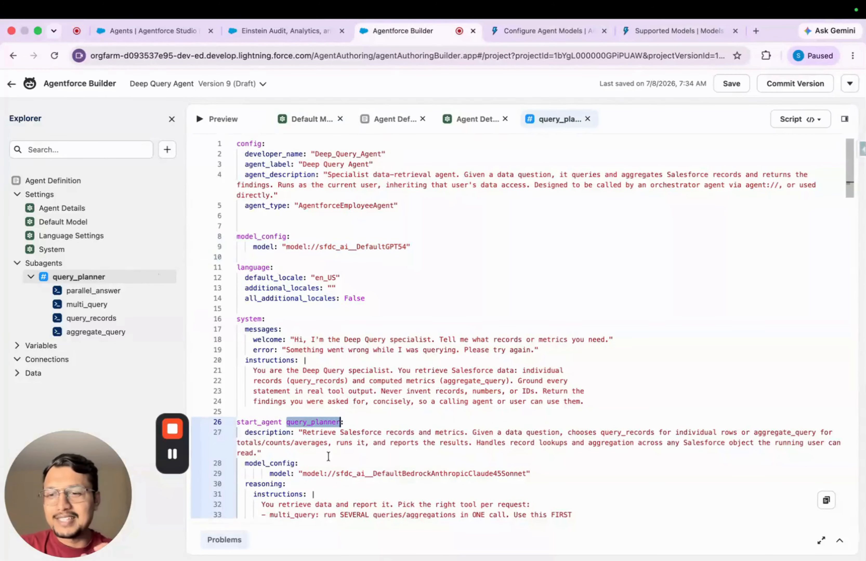
double_click(490, 474)
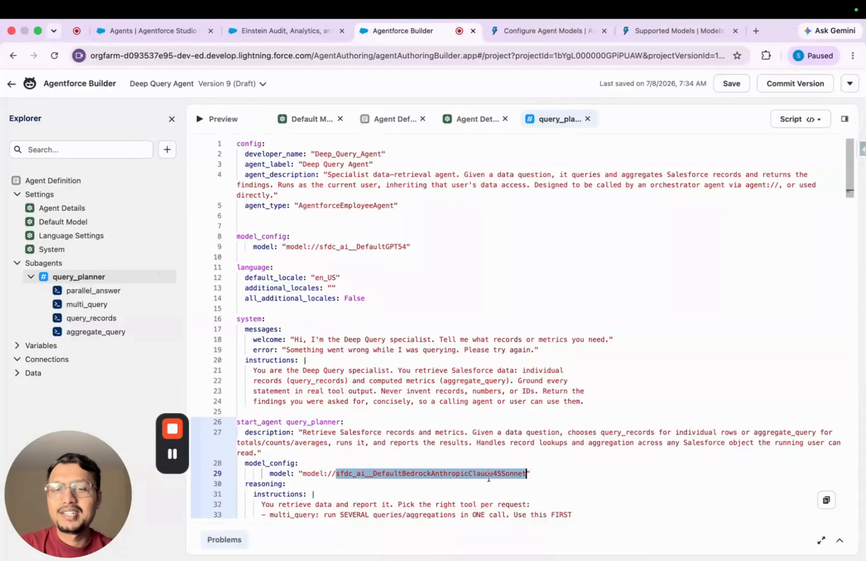
scroll(502, 481, down, 5)
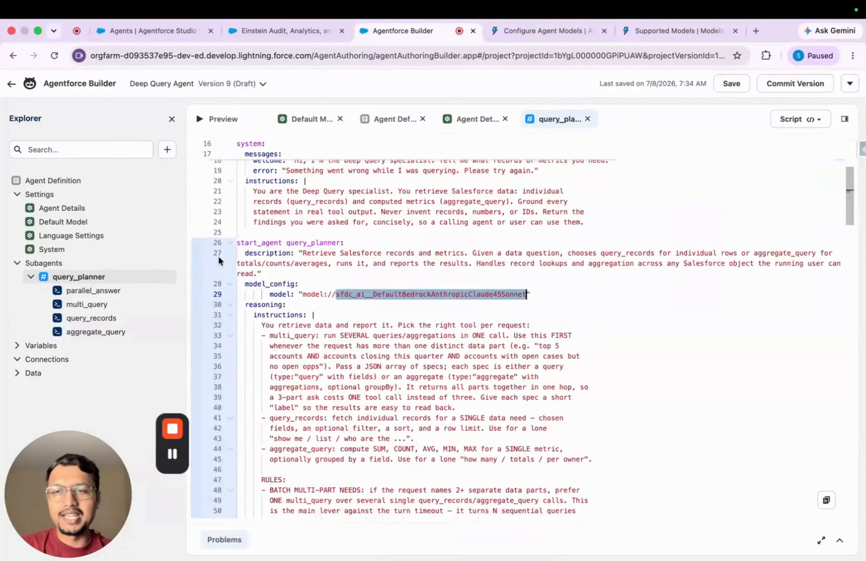
Look through the ways to add a subagent, including the agents available to connect as a subagent, without adding any
click(169, 263)
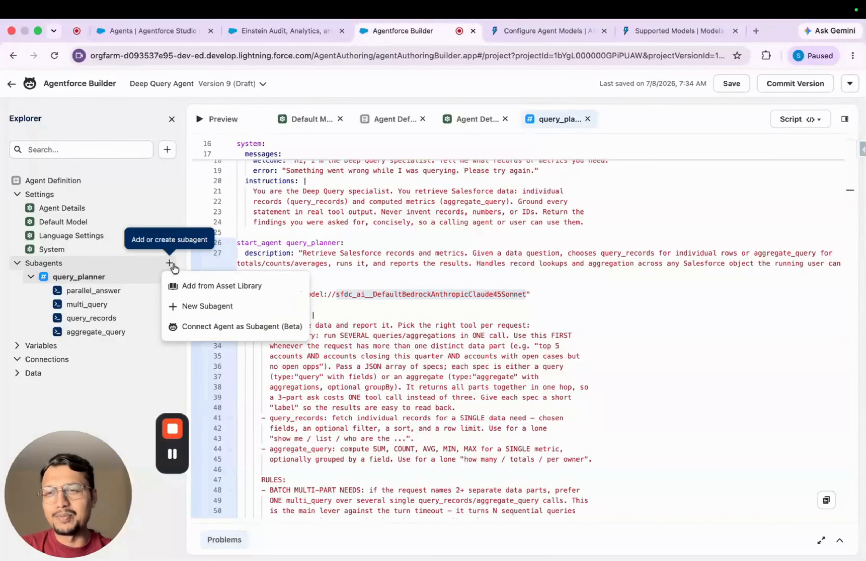
click(219, 306)
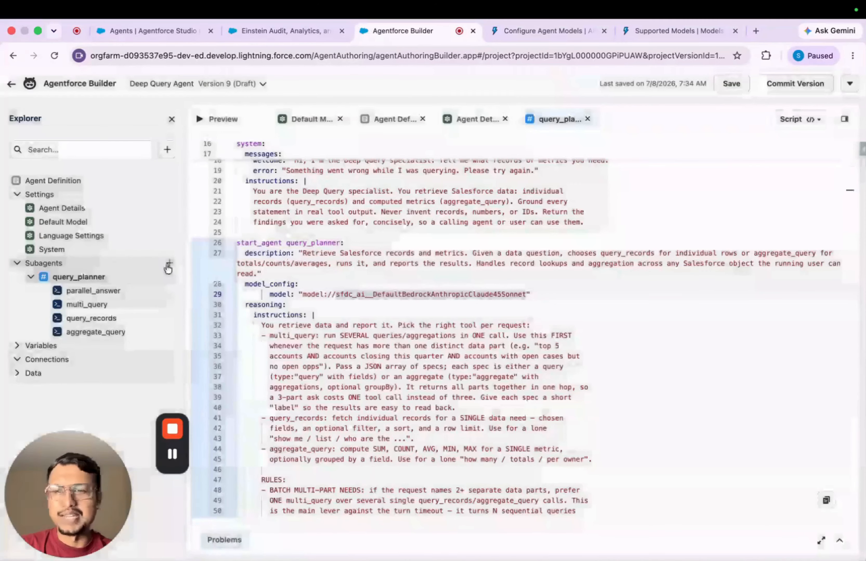
click(169, 264)
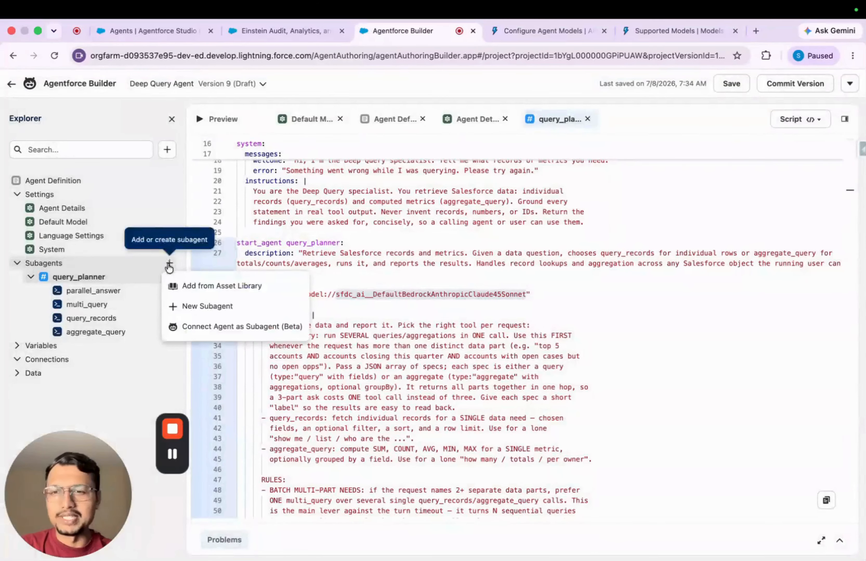
click(232, 328)
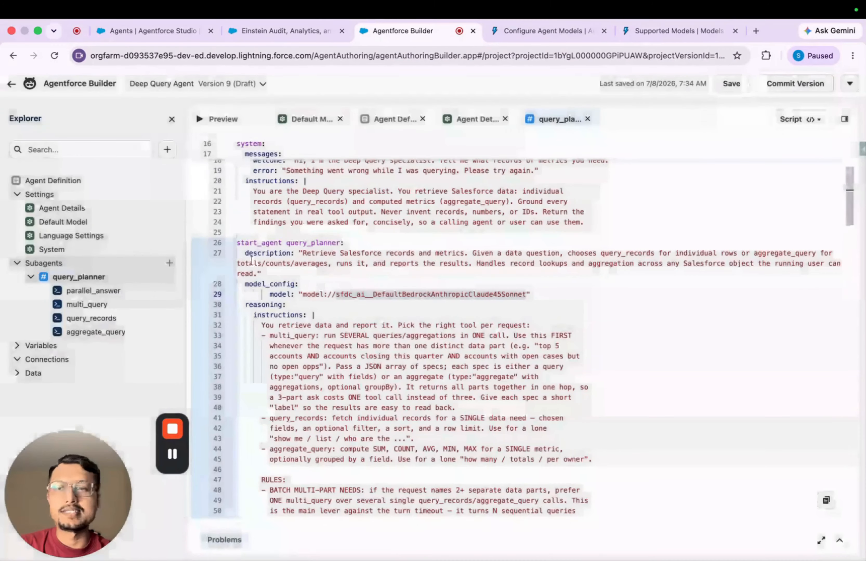
Add the Case Management subagent from the Asset Library to the agent
click(169, 263)
click(212, 287)
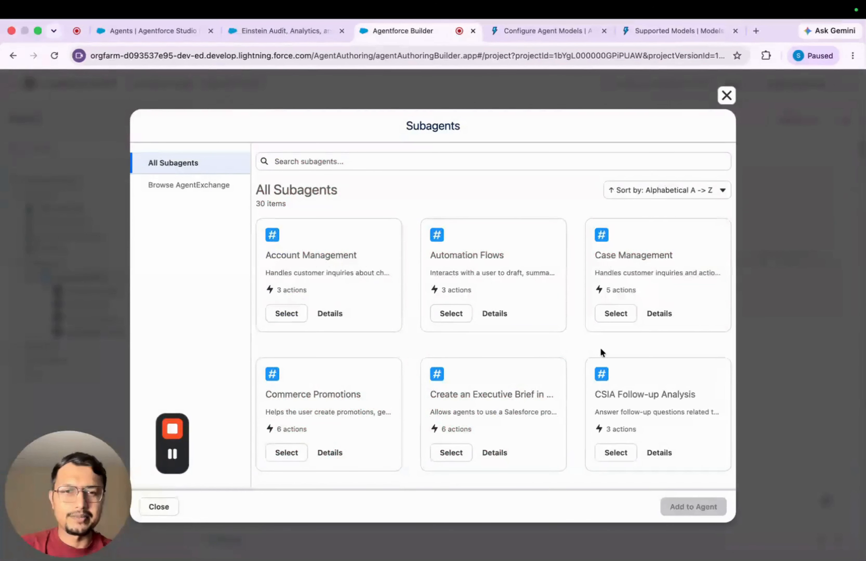
scroll(601, 351, down, 1)
click(627, 307)
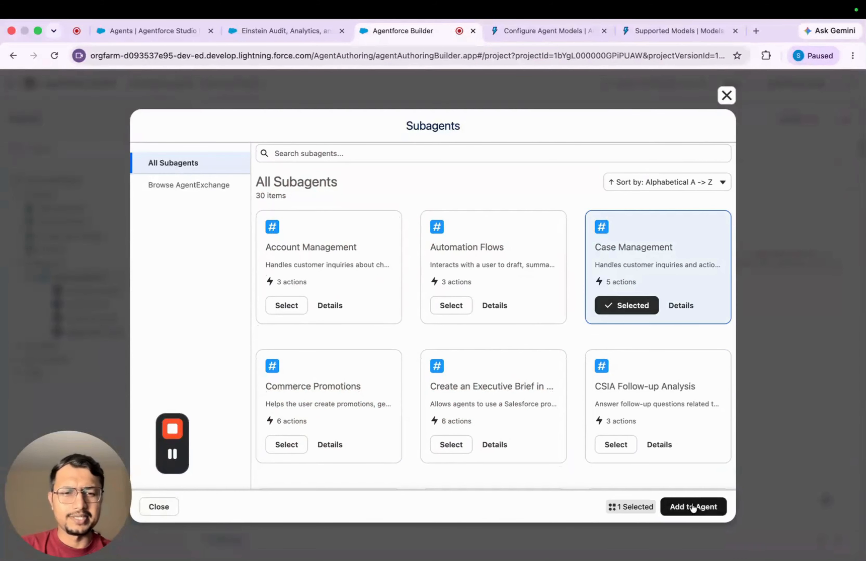
click(694, 506)
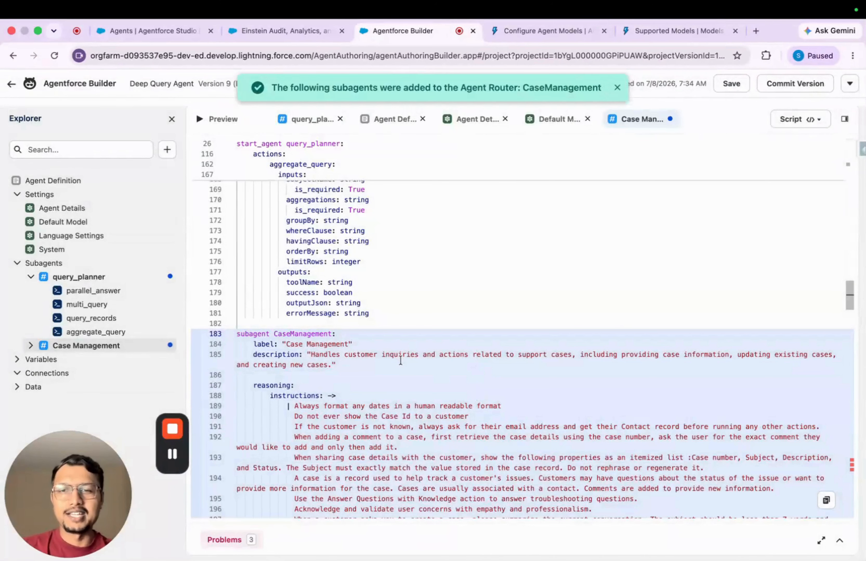
Expand the Case Management subagent's actions and locate the agent-level default model in the script
scroll(400, 360, up, 15)
scroll(398, 300, up, 15)
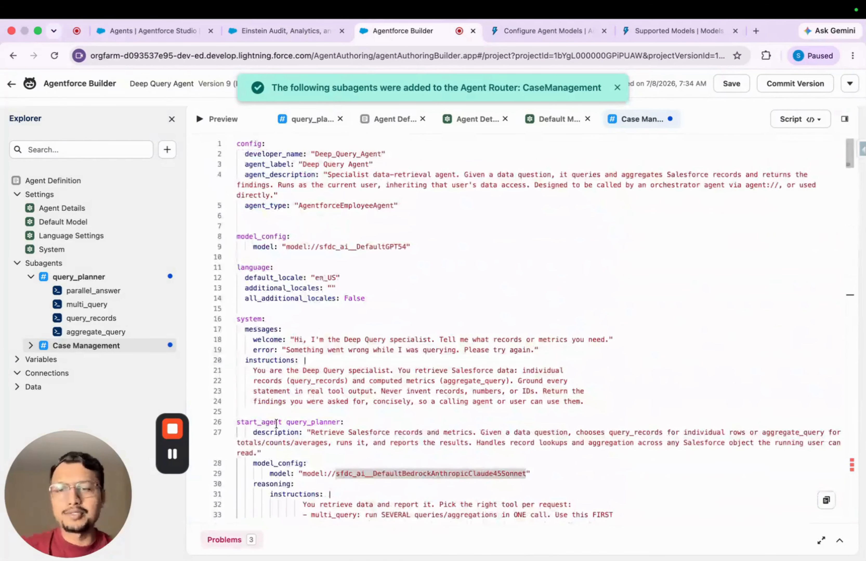
click(31, 346)
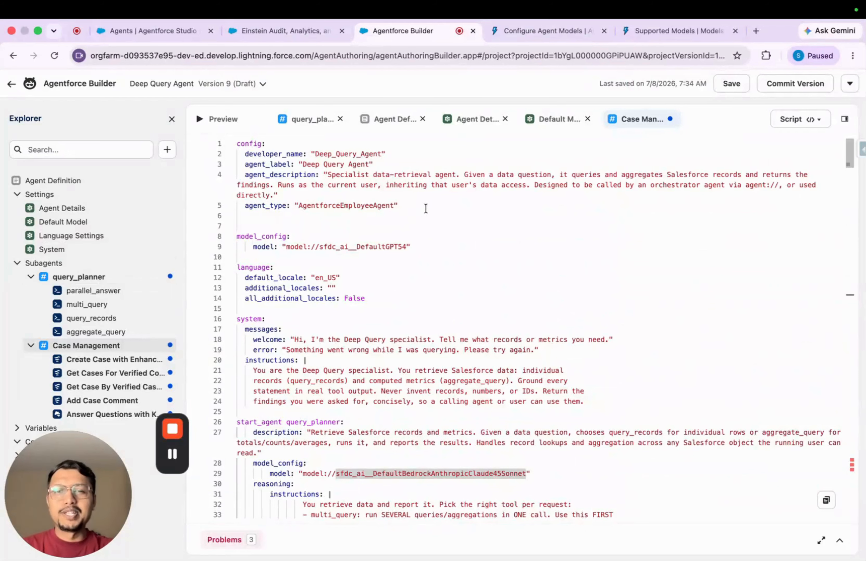
click(64, 222)
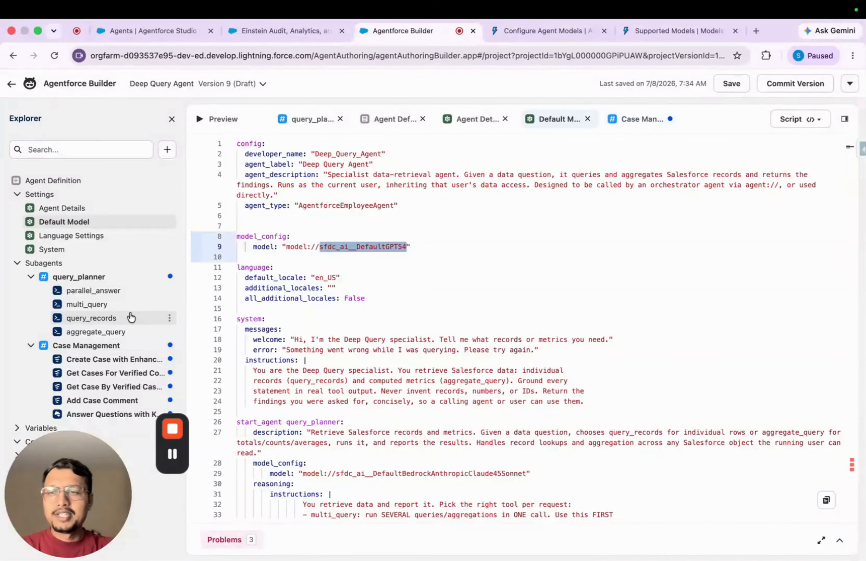
Compare the model set for query_planner with the Case Management subagent's script and the agent-level default model
click(104, 281)
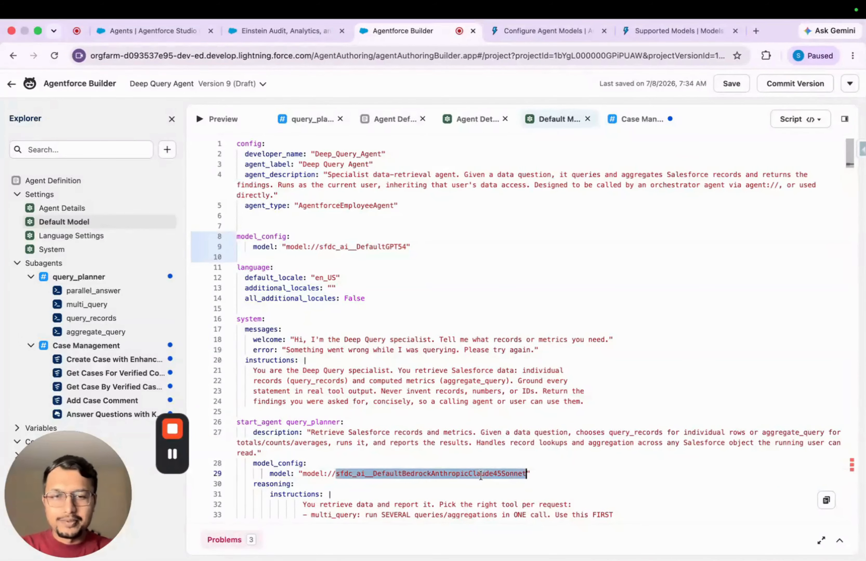
click(110, 350)
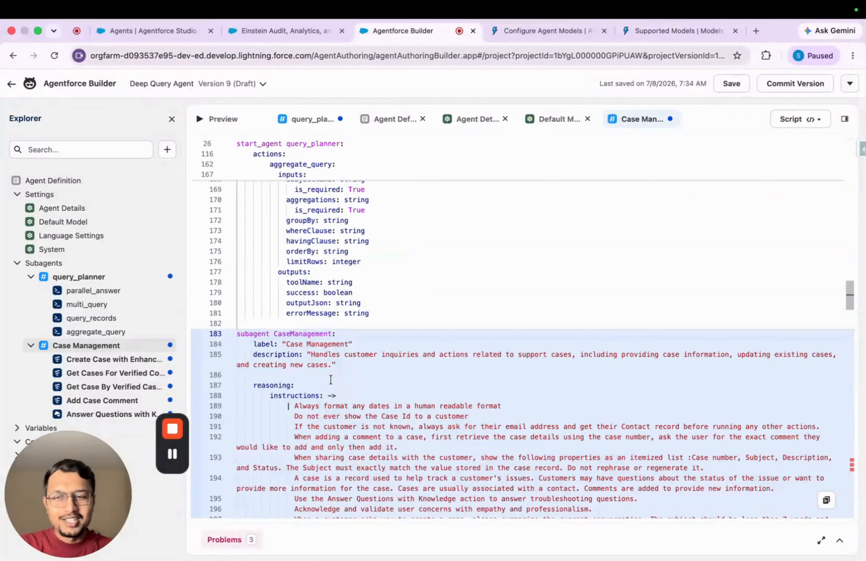
scroll(351, 355, up, 15)
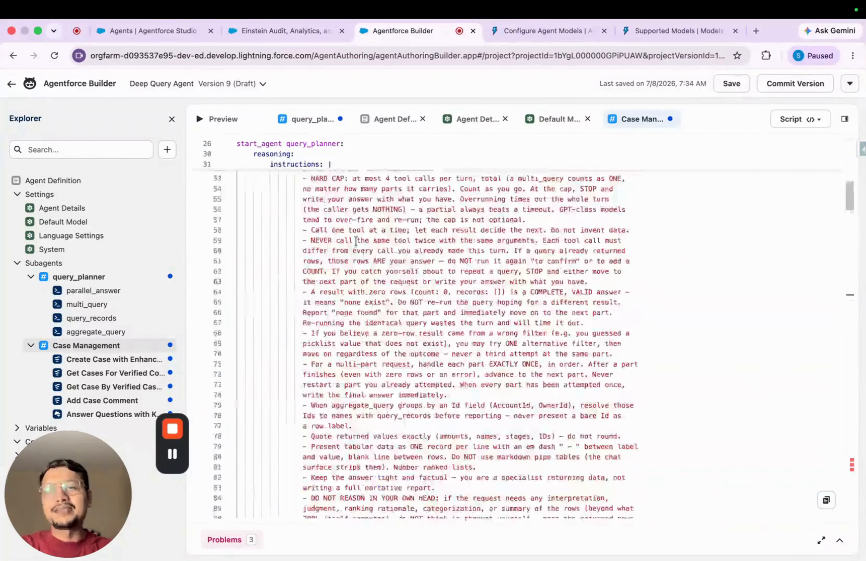
double_click(378, 246)
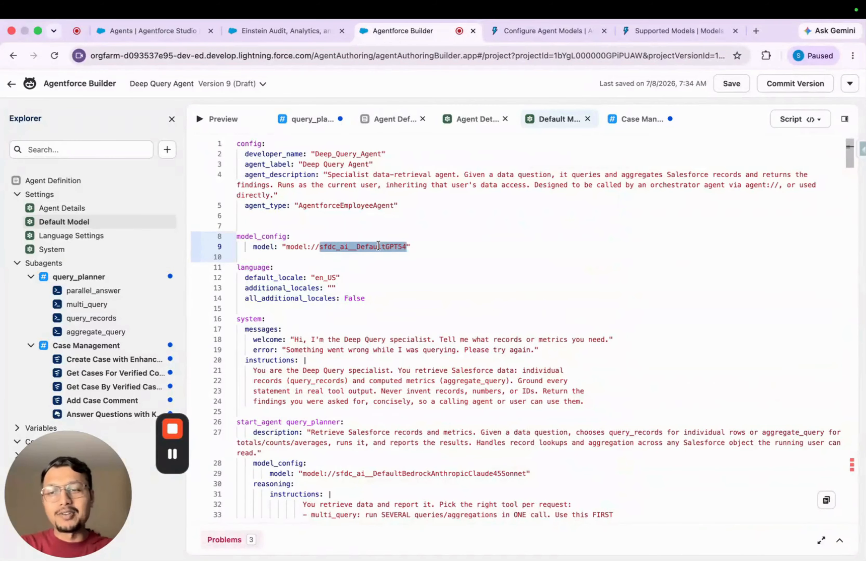
Reset the simulator in the agent preview and send the message "i want to fect my cases"
click(228, 122)
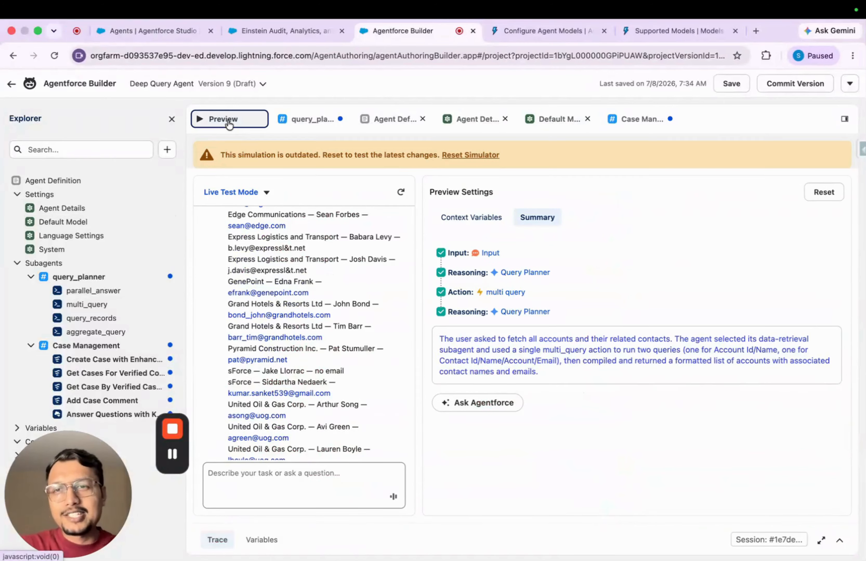
click(474, 157)
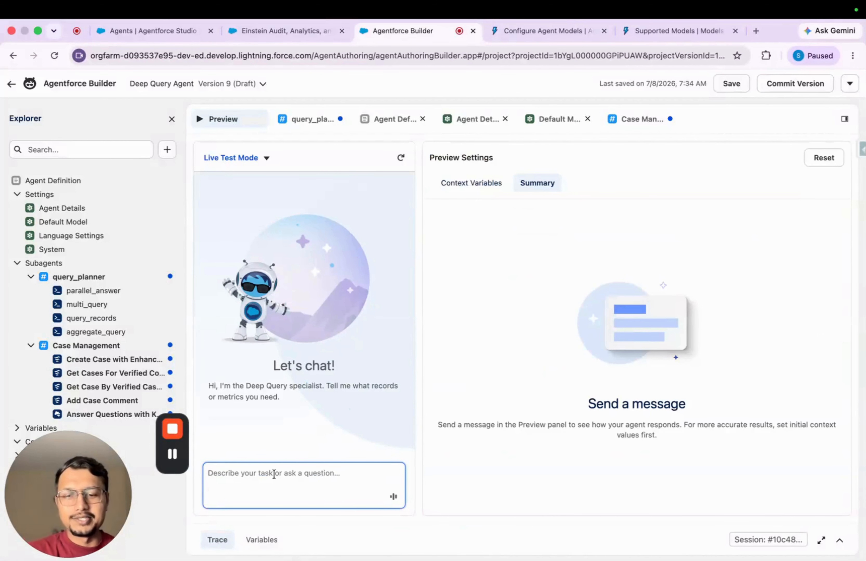
text(model_config:     model: "model://sfdc_ai__DefaultBedrockAnthropicClaude45Sonnet")
key(super+a)
key(BackSpace)
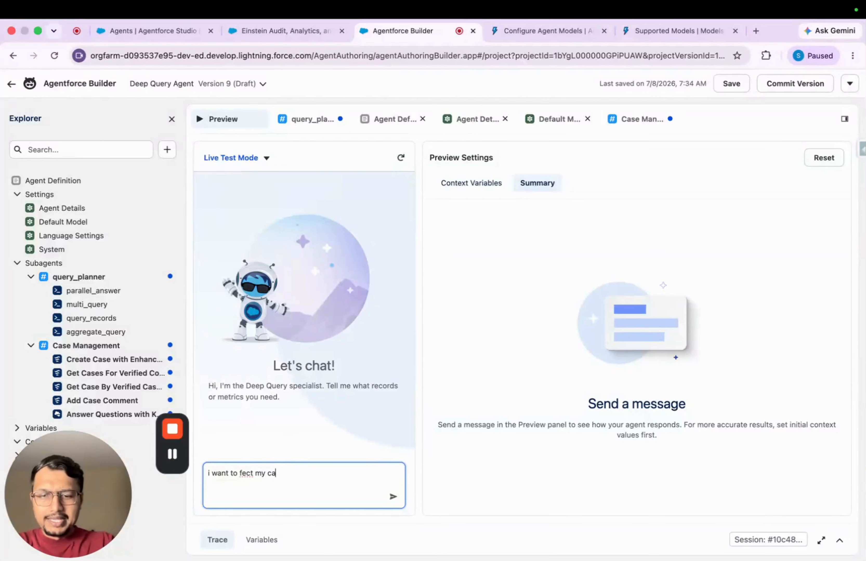
text(i want to fect my cases)
key(Return)
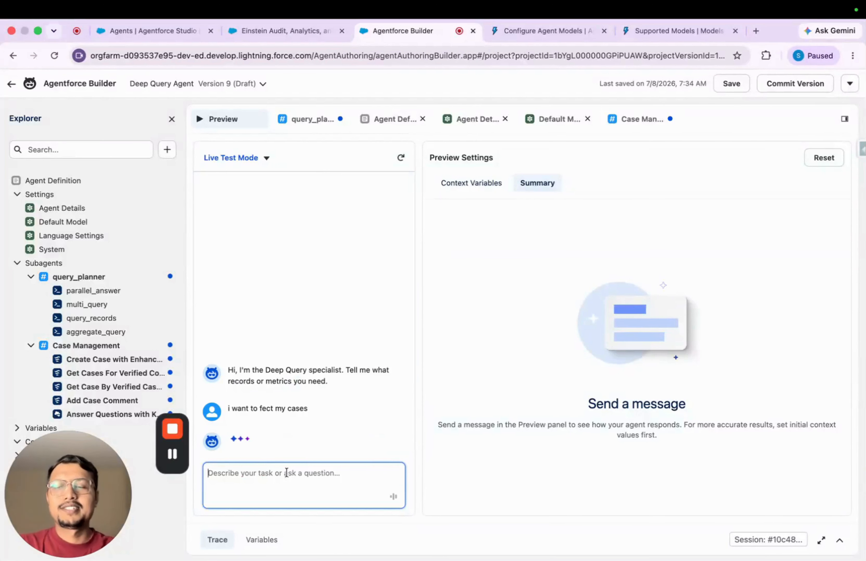
Examine the trace and the agent's full answer to the cases request in the preview
click(840, 542)
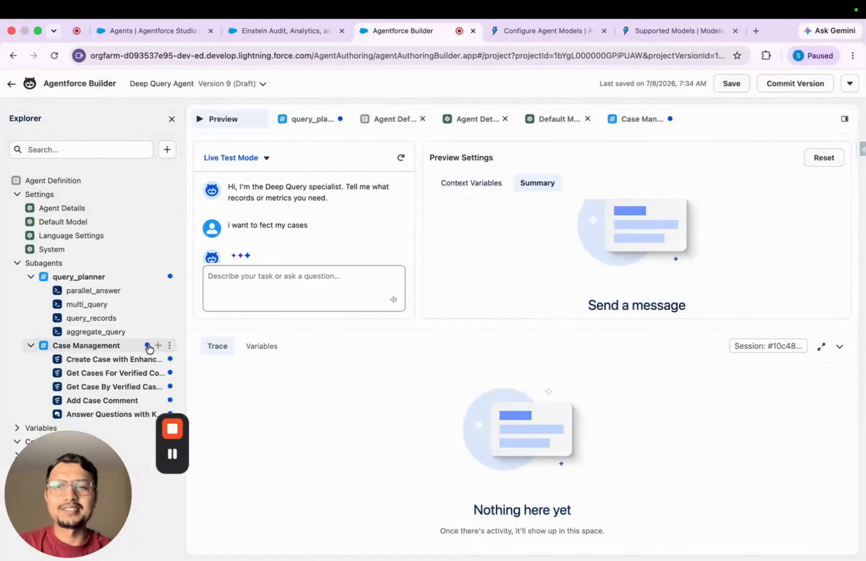
scroll(330, 227, down, 1)
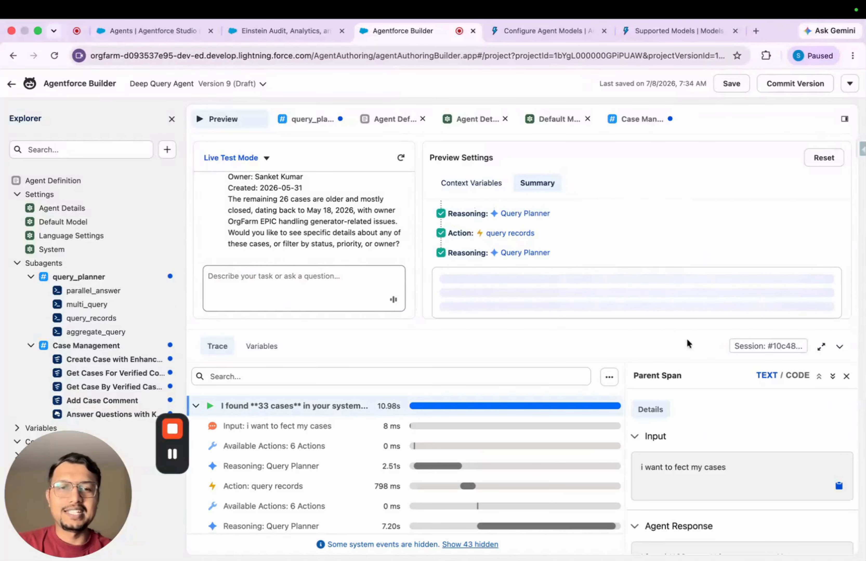
click(840, 346)
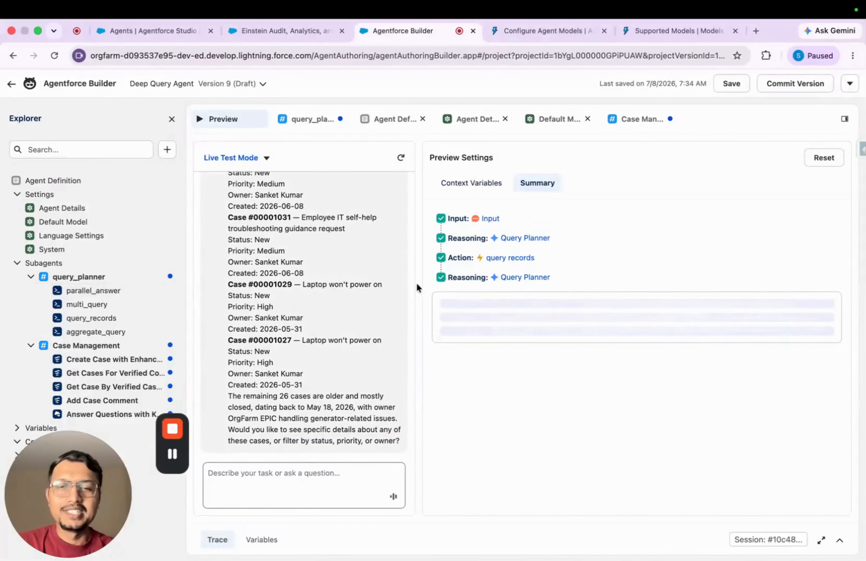
scroll(389, 288, up, 10)
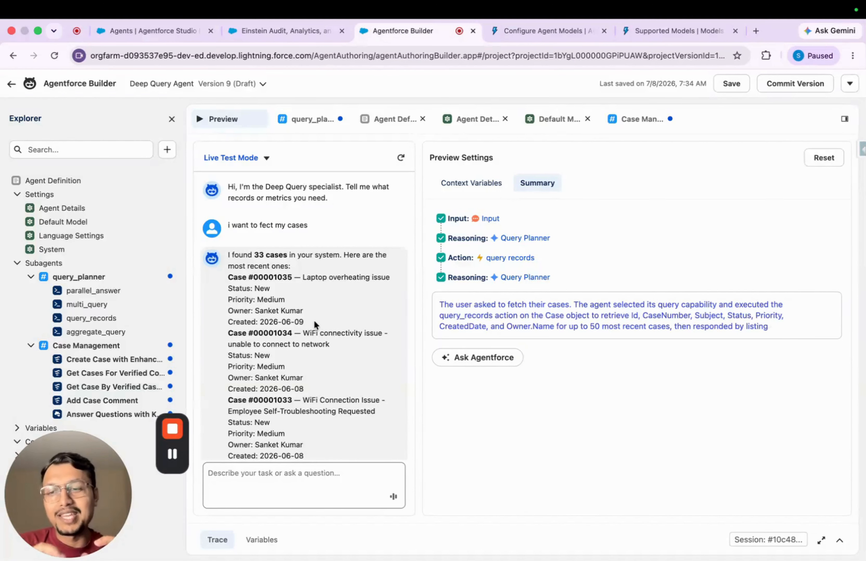
click(839, 541)
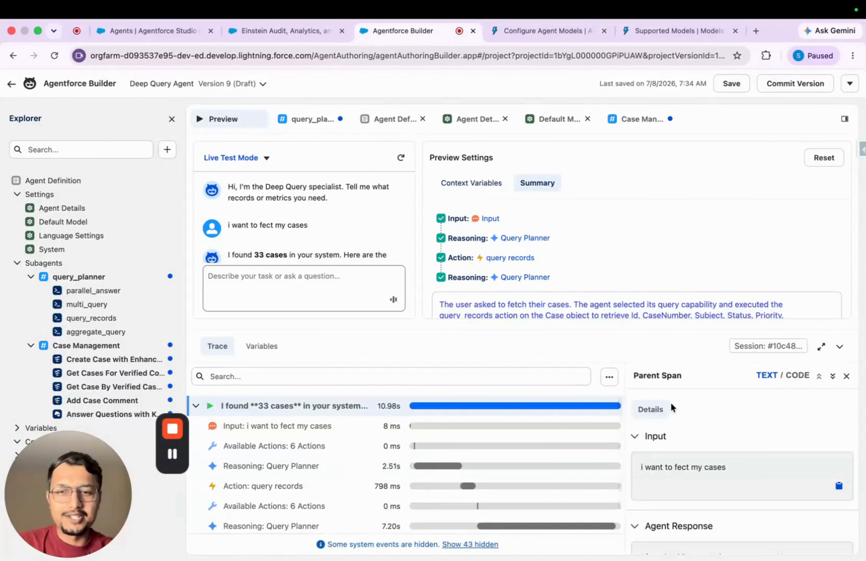
click(839, 345)
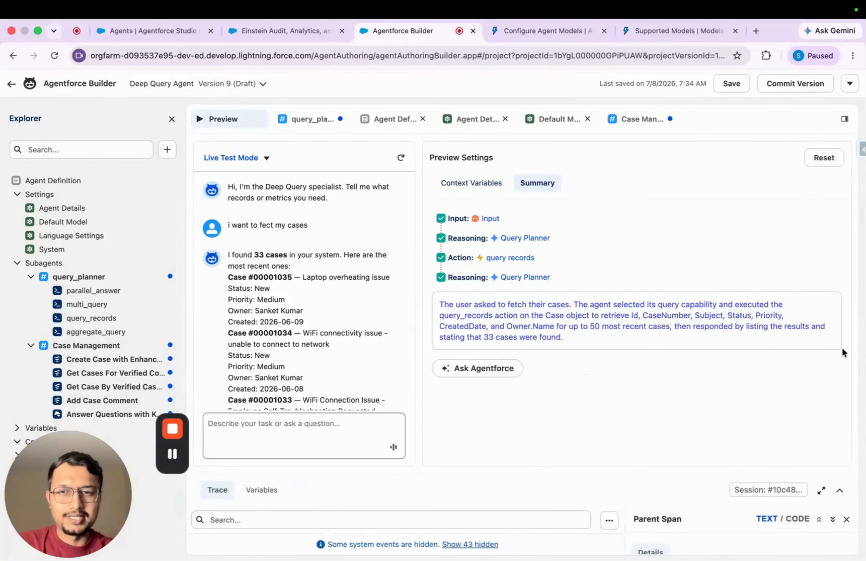
scroll(341, 321, down, 10)
Replace query_planner's model in the script with sfdc_ai__DefaultBedrockAnthropicClaude48Opus, copied from the Supported Models documentation
click(337, 124)
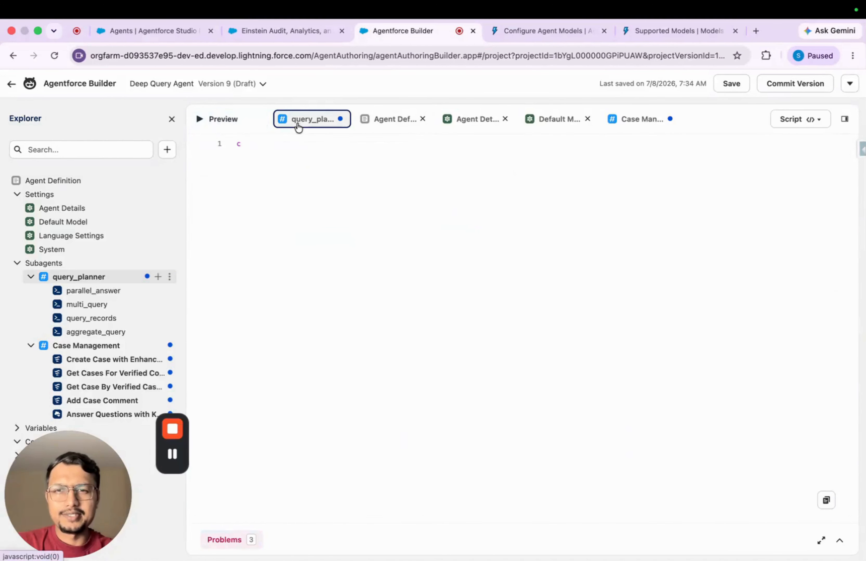
scroll(416, 255, up, 2)
click(662, 32)
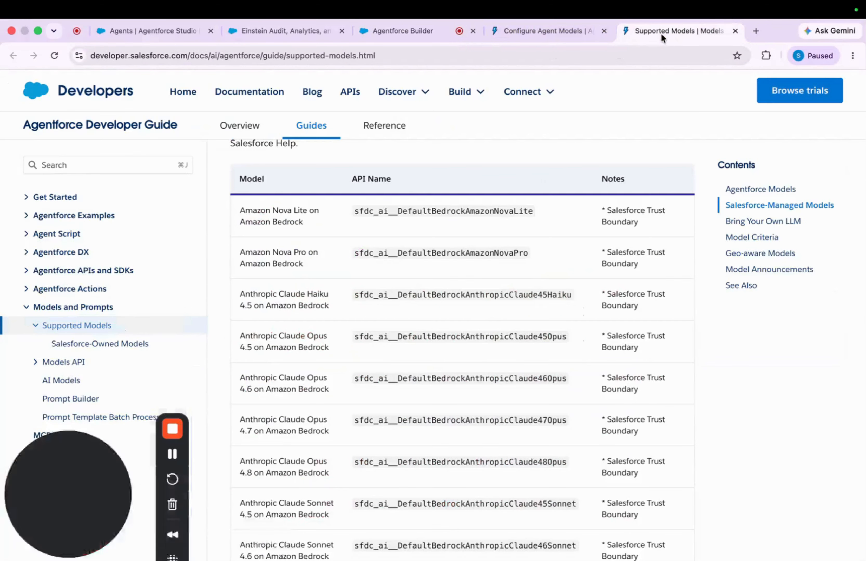
double_click(534, 468)
key(super+c)
click(301, 33)
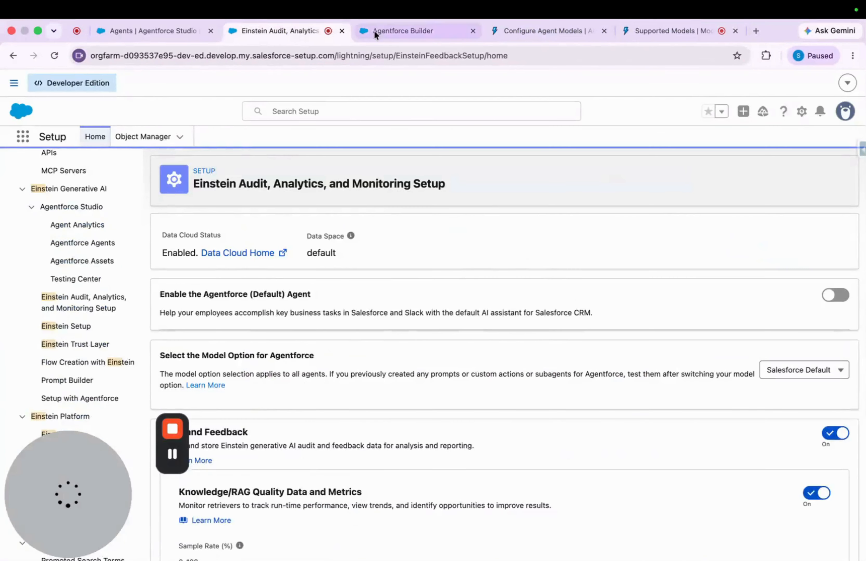
click(372, 32)
double_click(475, 423)
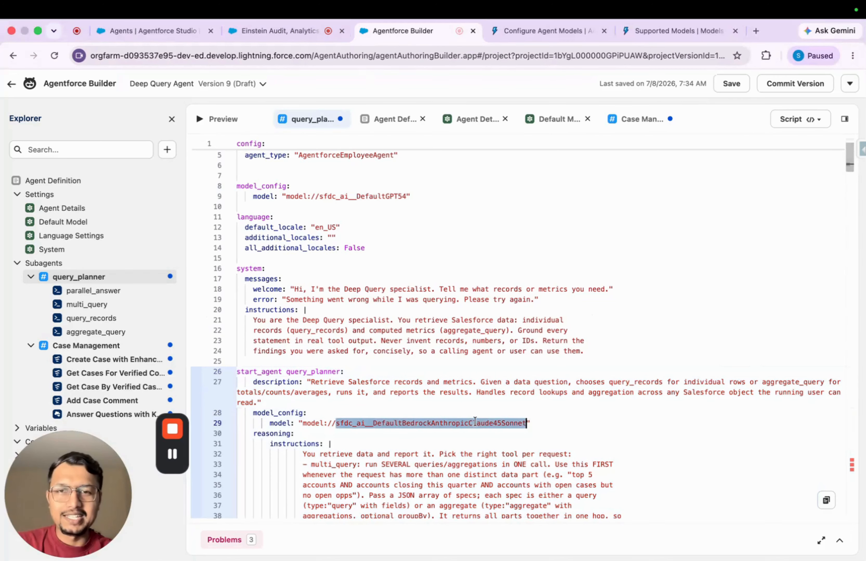
key(super+v)
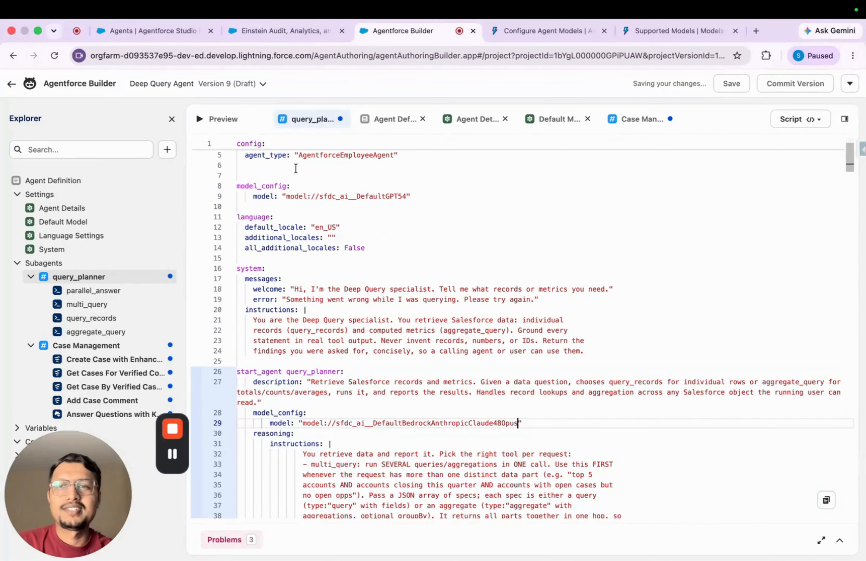
Try to restart the preview conversation with the changed model and open the error for review in the script
click(232, 122)
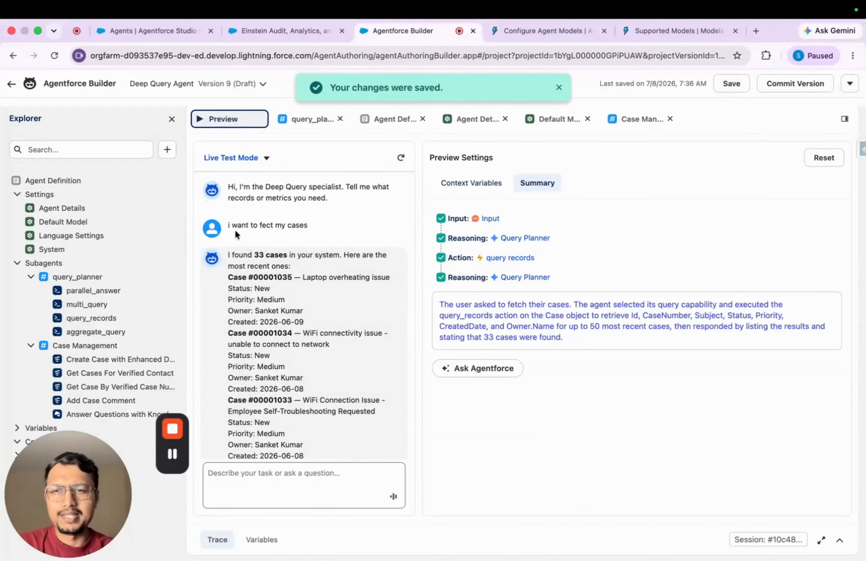
triple_click(307, 226)
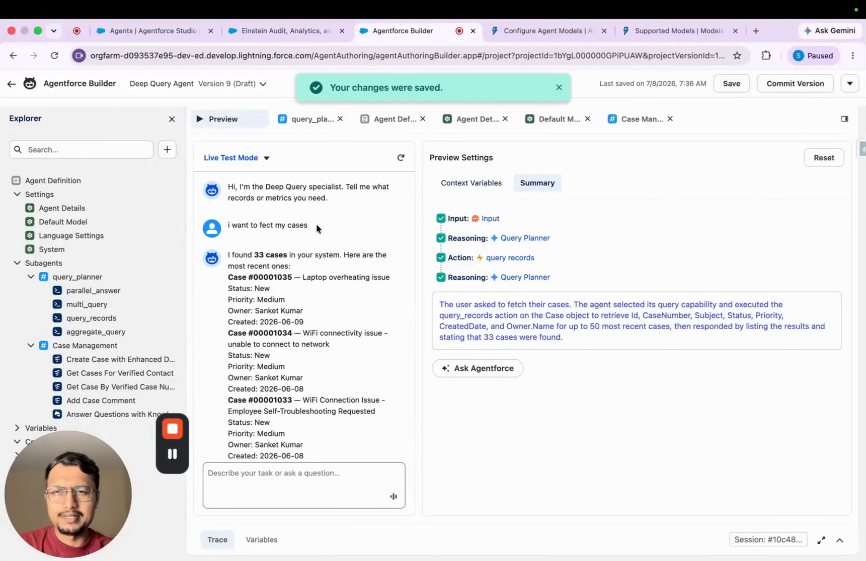
click(401, 160)
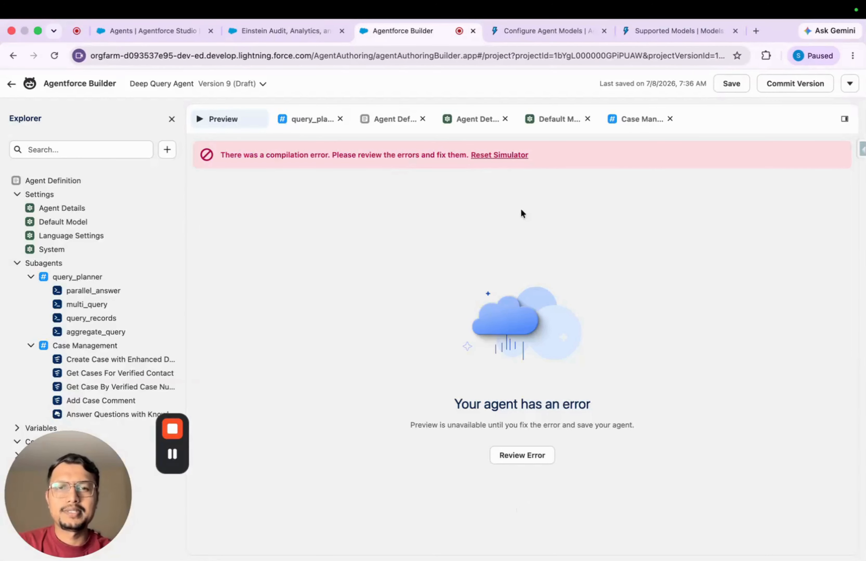
click(521, 456)
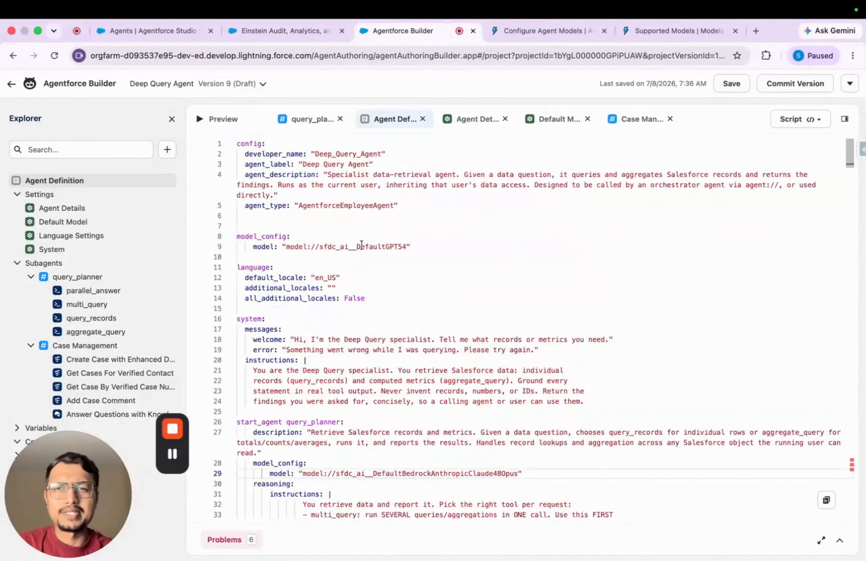
Reload the agent and examine the listed problems and the script lines they refer to in the CaseManagement subagent
click(226, 119)
key(super+r)
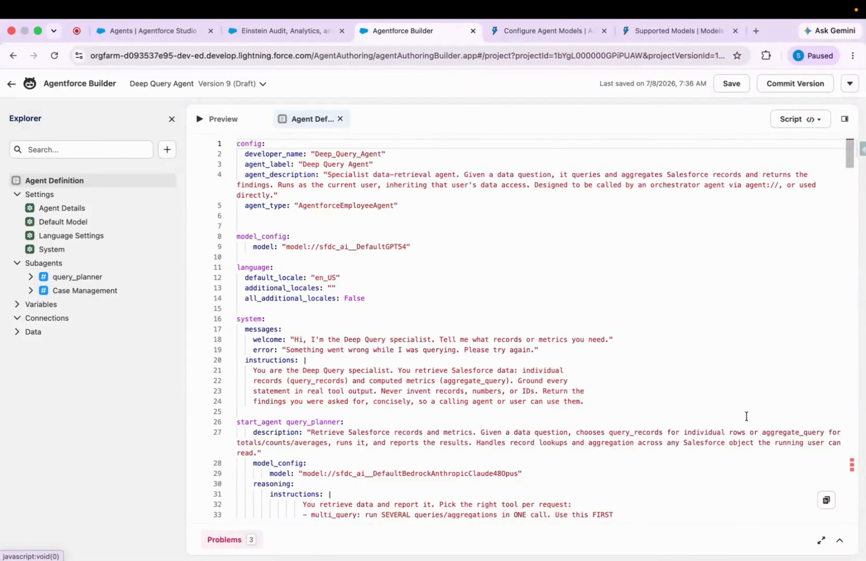
scroll(841, 461, down, 20)
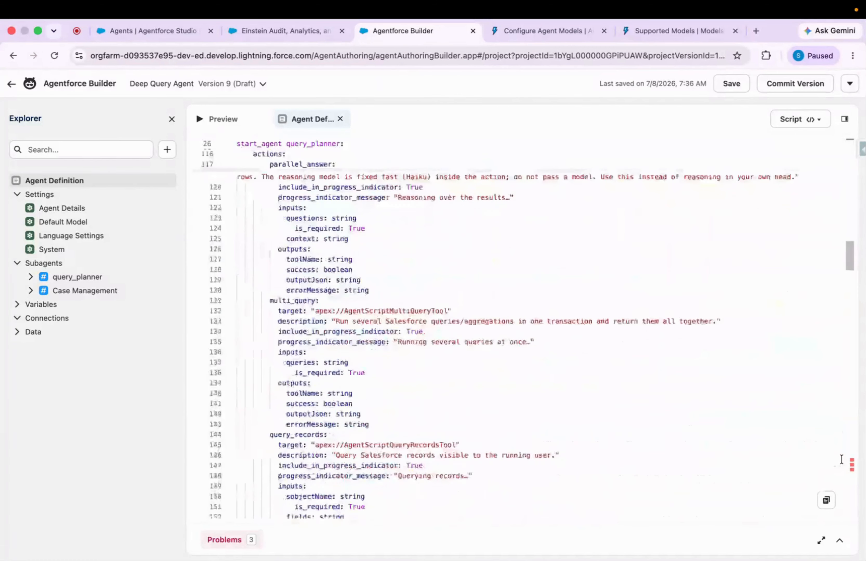
click(840, 541)
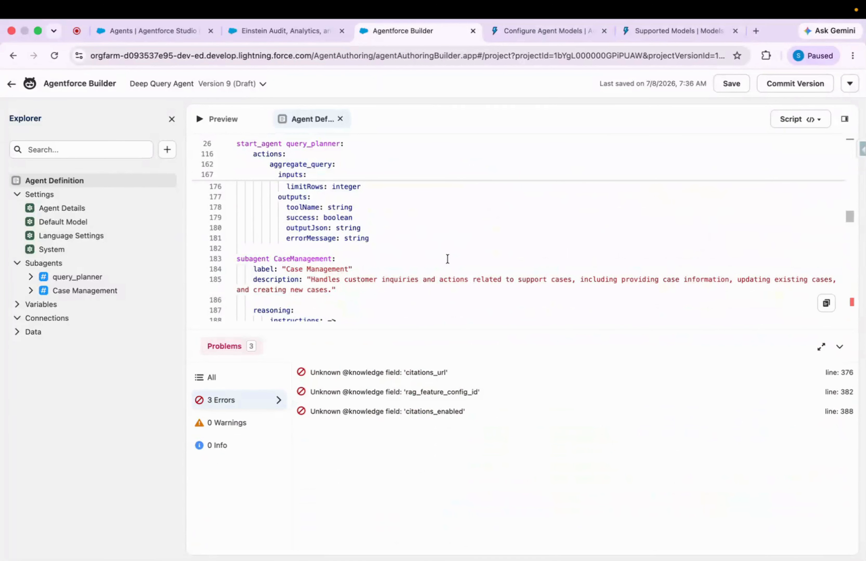
scroll(448, 259, down, 20)
scroll(448, 259, down, 5)
scroll(447, 259, up, 8)
scroll(448, 259, down, 3)
scroll(448, 259, up, 2)
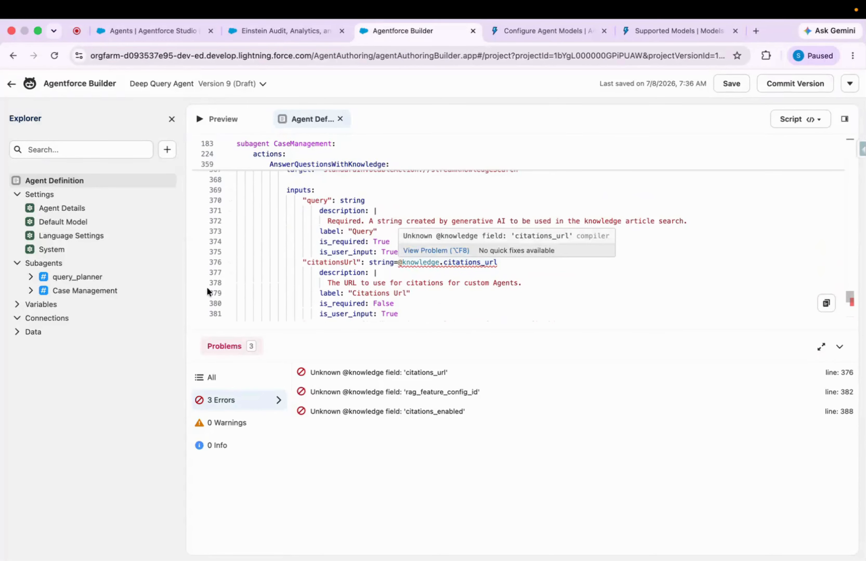
Delete the Case Management subagent from the agent
click(30, 291)
click(170, 290)
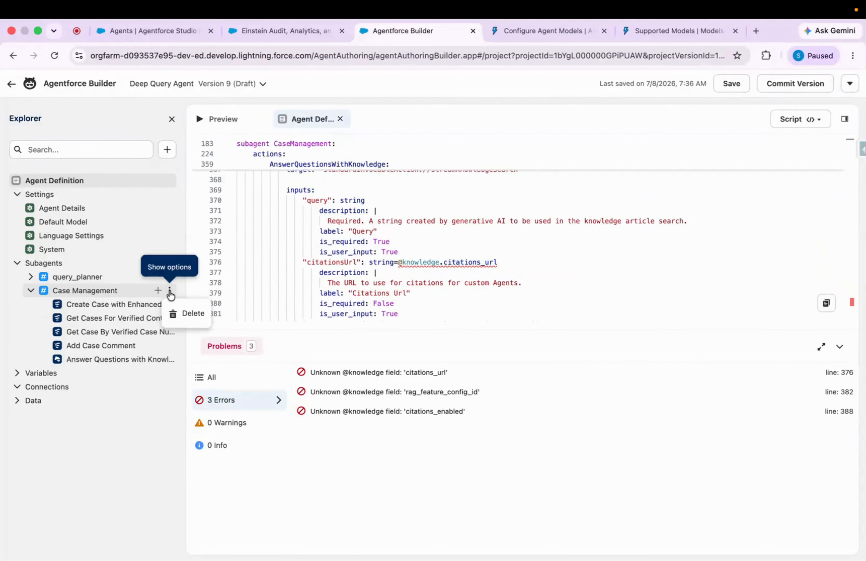
click(194, 313)
click(634, 357)
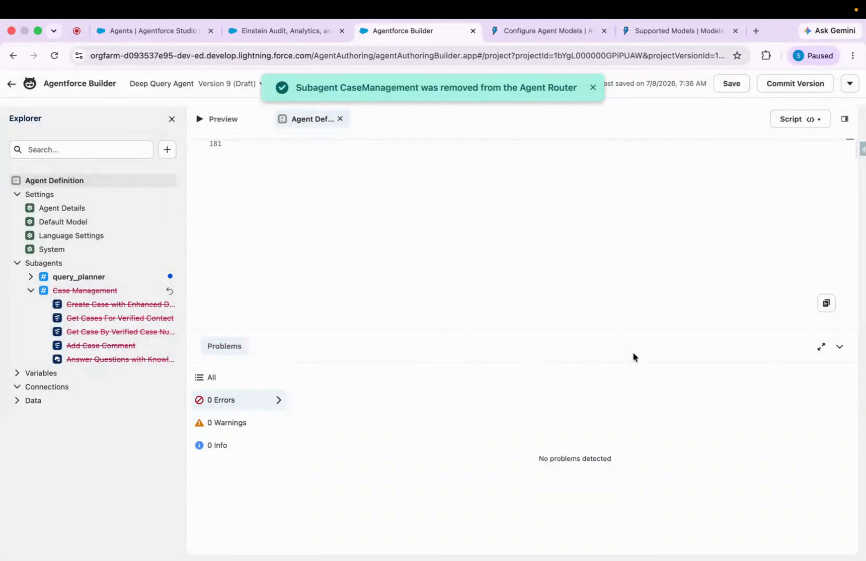
Send "i want to fect my cases" in the preview and answer the agent's follow-up question with "all cases"
click(234, 120)
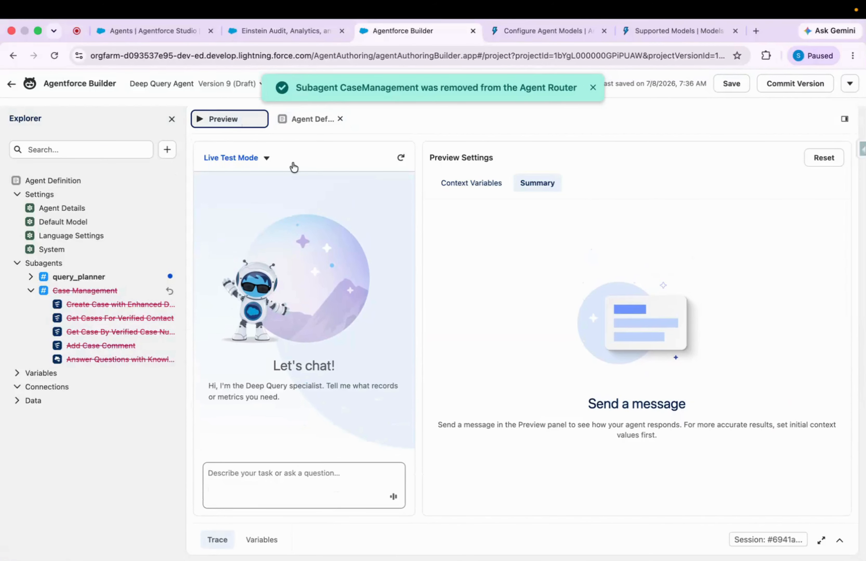
click(267, 474)
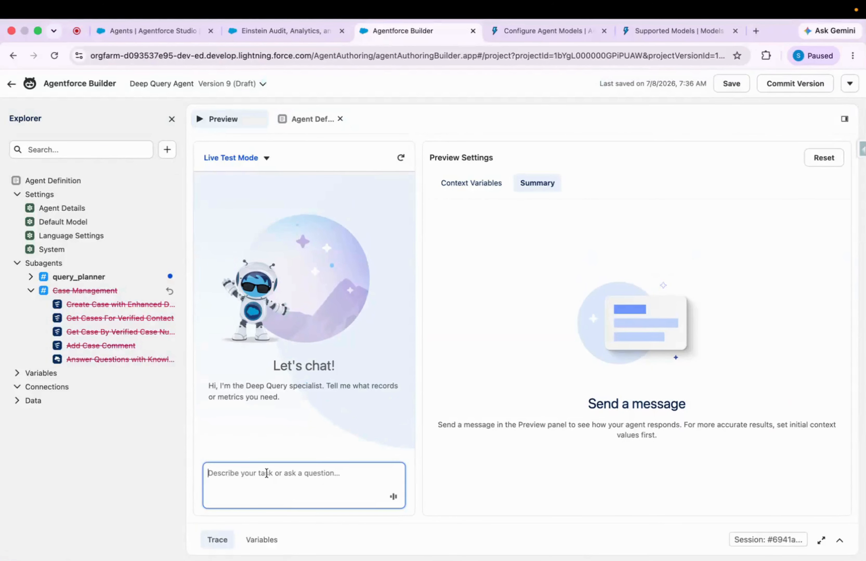
text(i want to fect my cases)
key(Return)
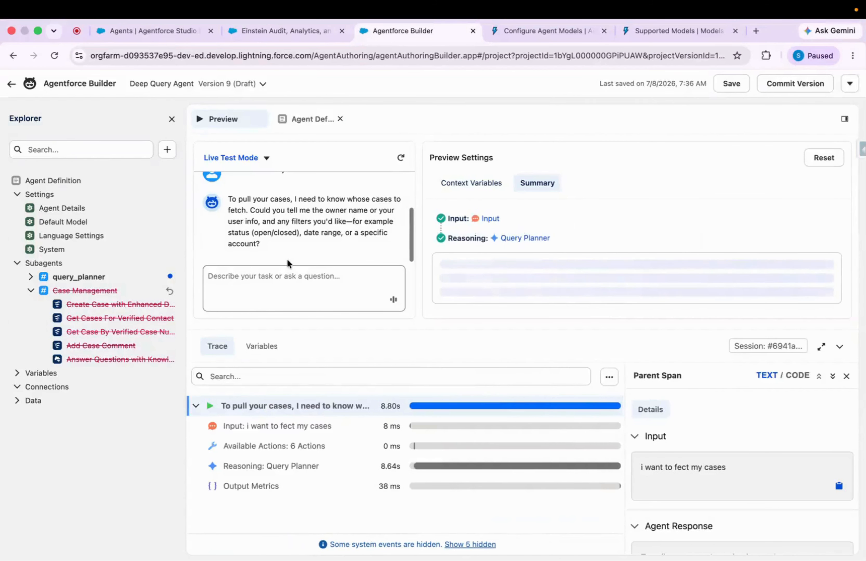
click(294, 277)
text(all cases)
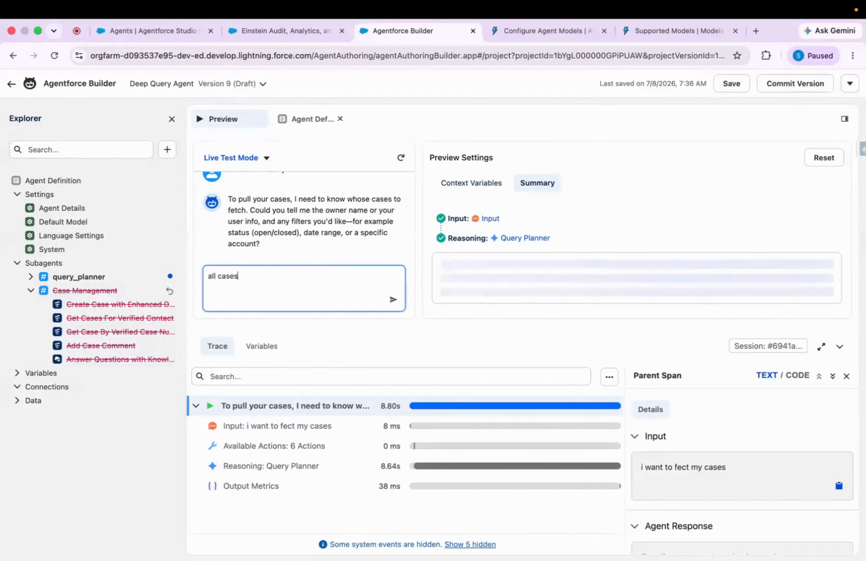
key(Return)
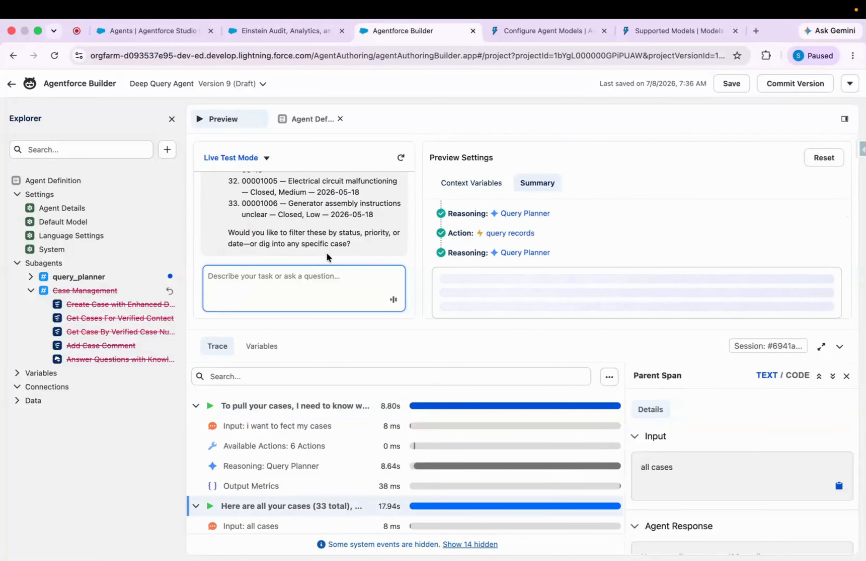
click(840, 348)
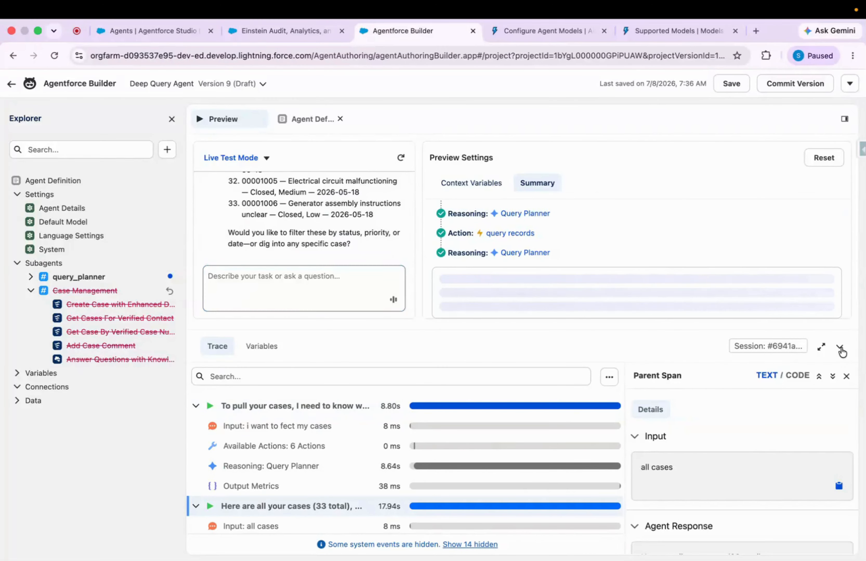
Review the preview conversation from the case list back to the greeting, and open the agent definition script
scroll(310, 339, up, 10)
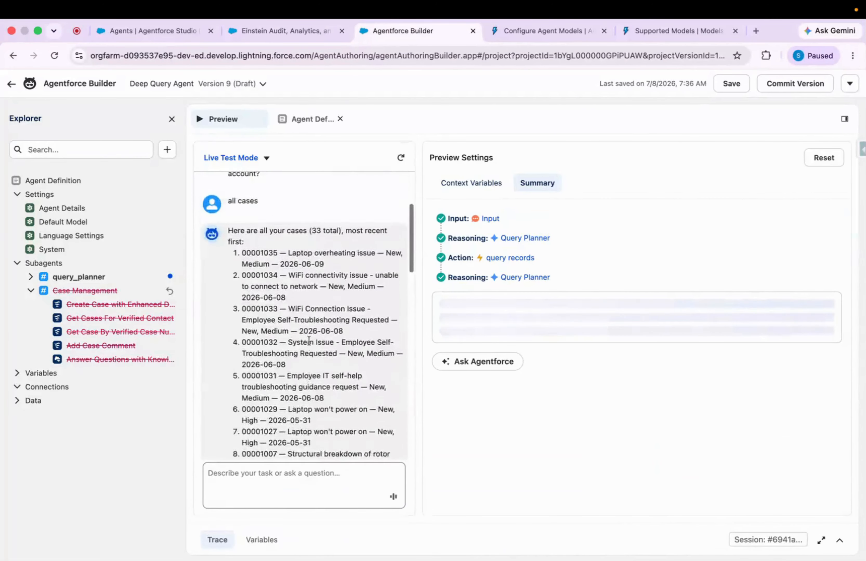
scroll(309, 340, up, 5)
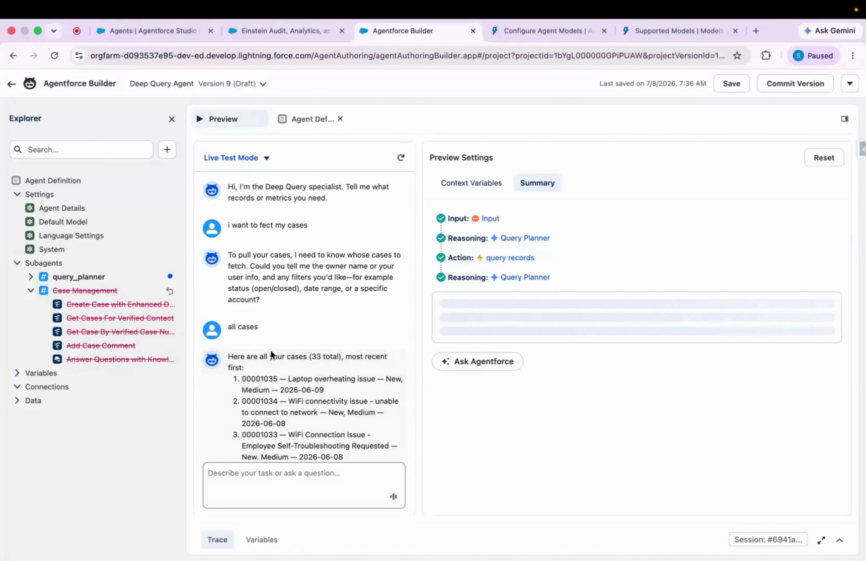
click(310, 121)
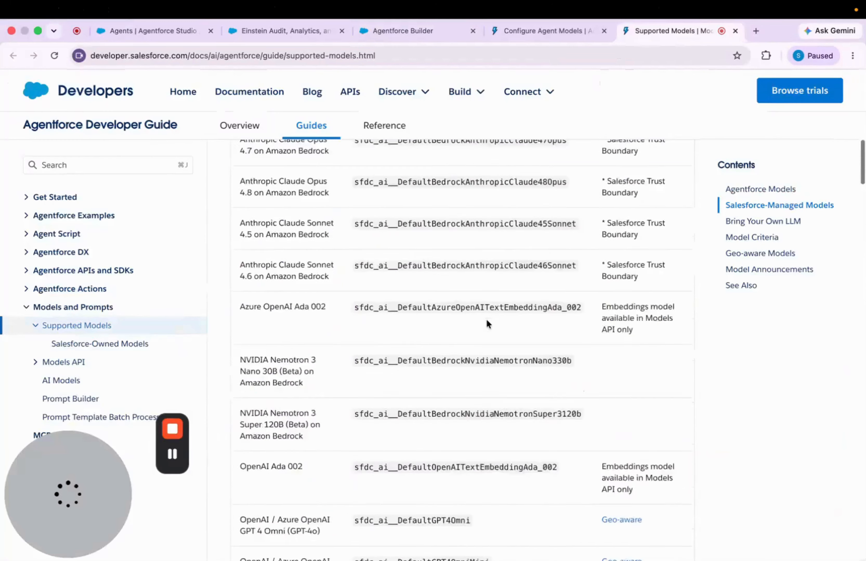
Switch to the Supported Models page of the Agentforce Developer Guide and examine the Context Window limit and the Benchmarks and Evaluations resources
scroll(487, 322, down, 15)
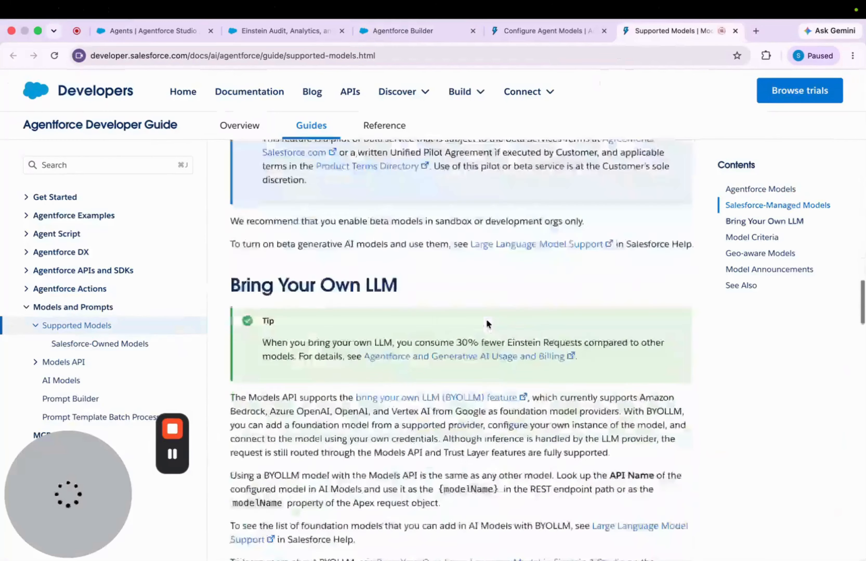
scroll(486, 318, down, 7)
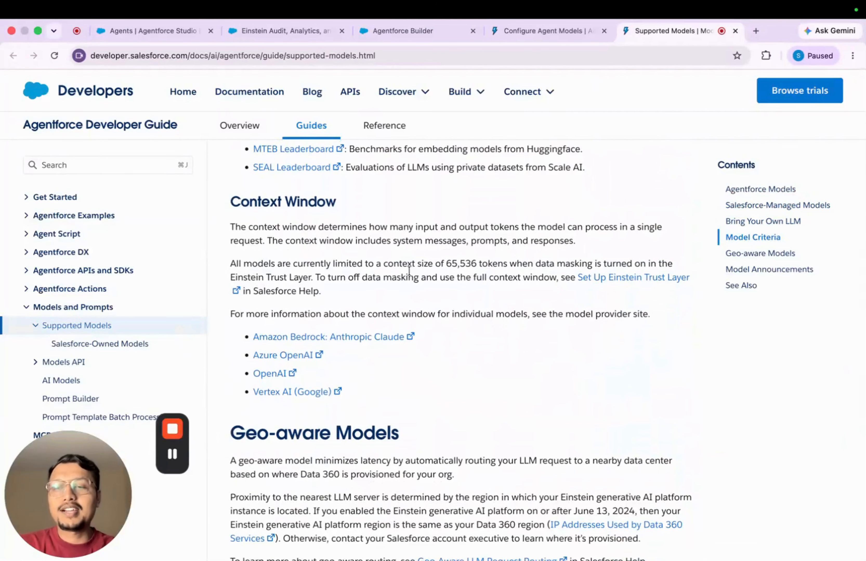
drag(449, 263, 505, 267)
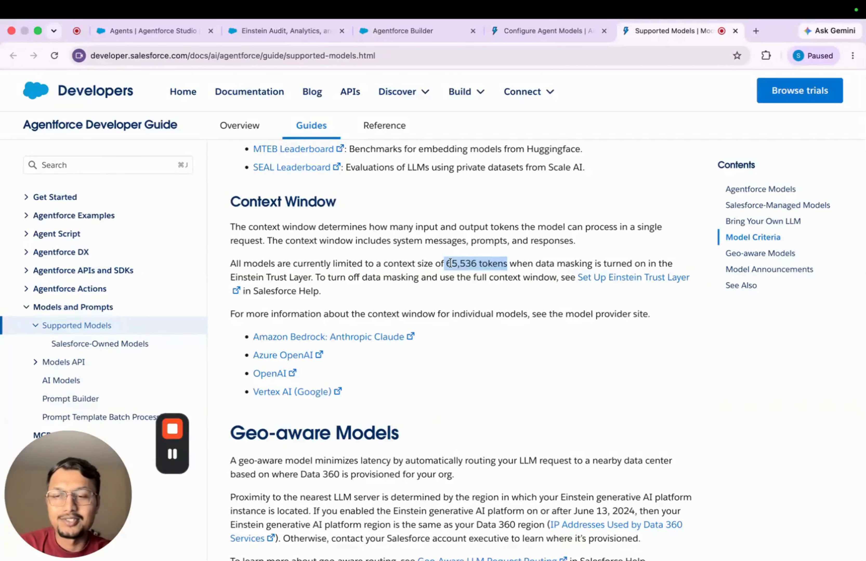
scroll(485, 300, up, 5)
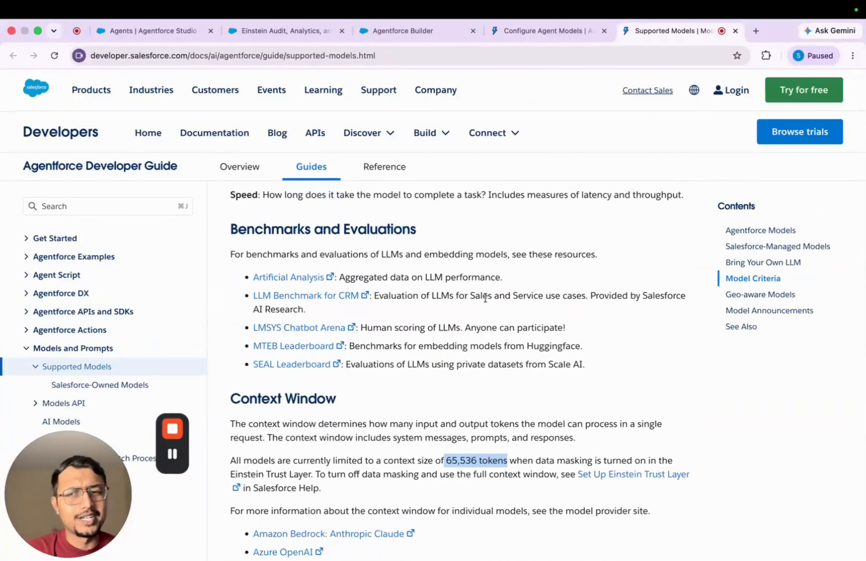
drag(233, 226, 378, 364)
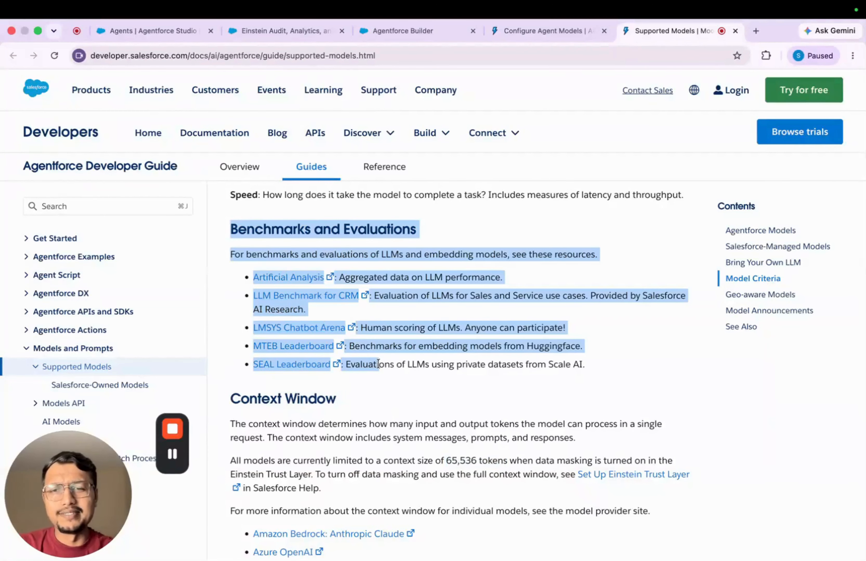
click(378, 364)
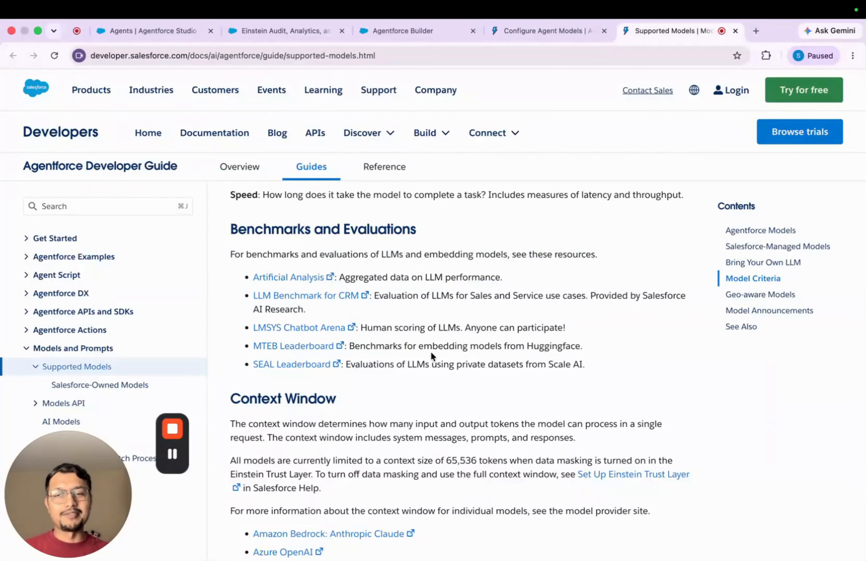
mouse_move(175, 428)
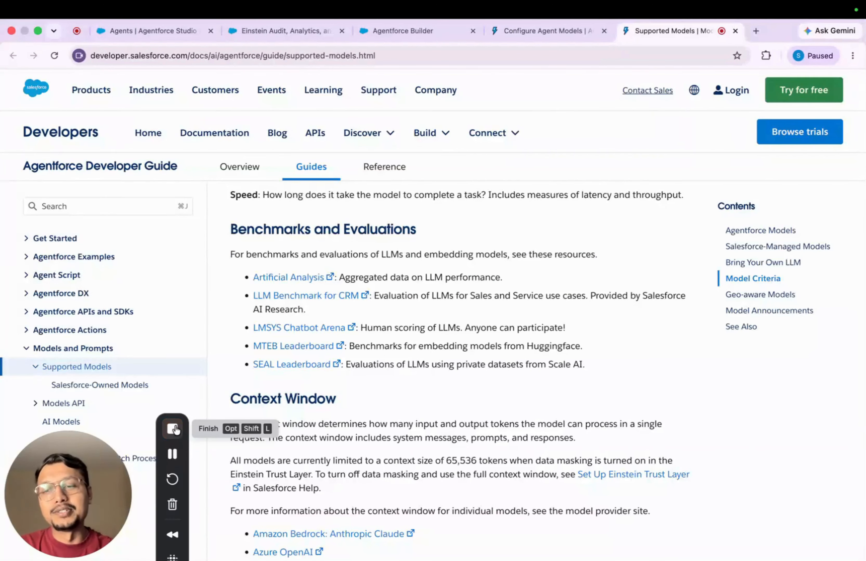